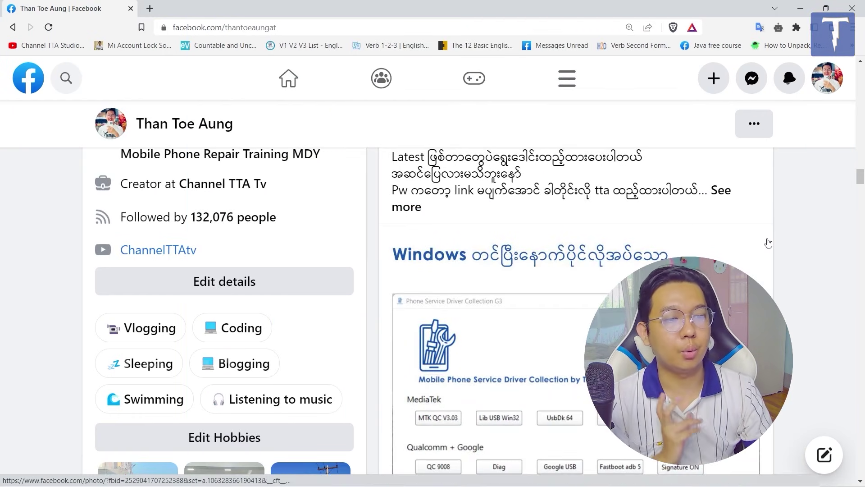
Scroll through the Facebook feed to find the TTA G3 driver post
{"action": "scroll", "coordinate": [763, 246], "scroll_direction": "down", "scroll_amount": 1}
{"action": "scroll", "coordinate": [763, 247], "scroll_direction": "down", "scroll_amount": 2}
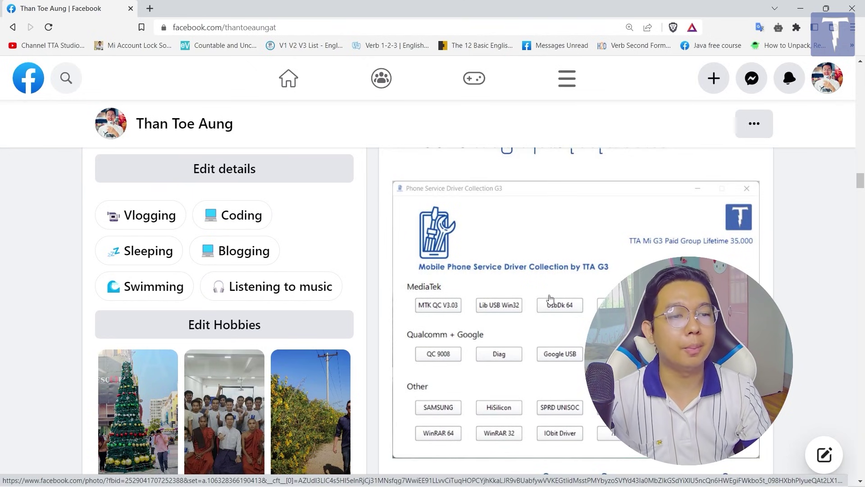
{"action": "scroll", "coordinate": [547, 298], "scroll_direction": "down", "scroll_amount": 1}
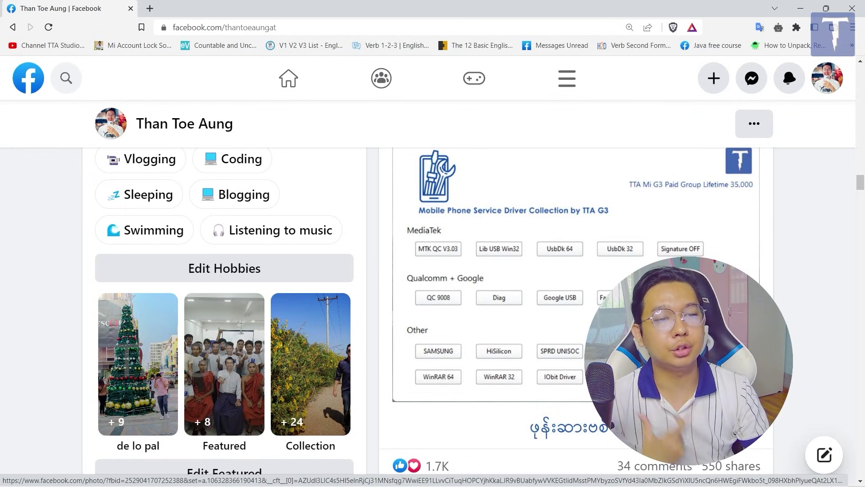
{"action": "scroll", "coordinate": [547, 299], "scroll_direction": "up", "scroll_amount": 2}
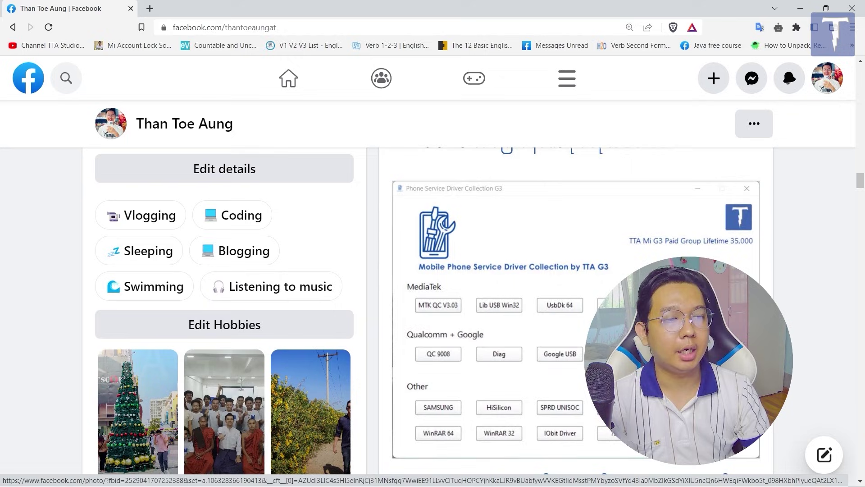
{"action": "scroll", "coordinate": [613, 269], "scroll_direction": "up", "scroll_amount": 1}
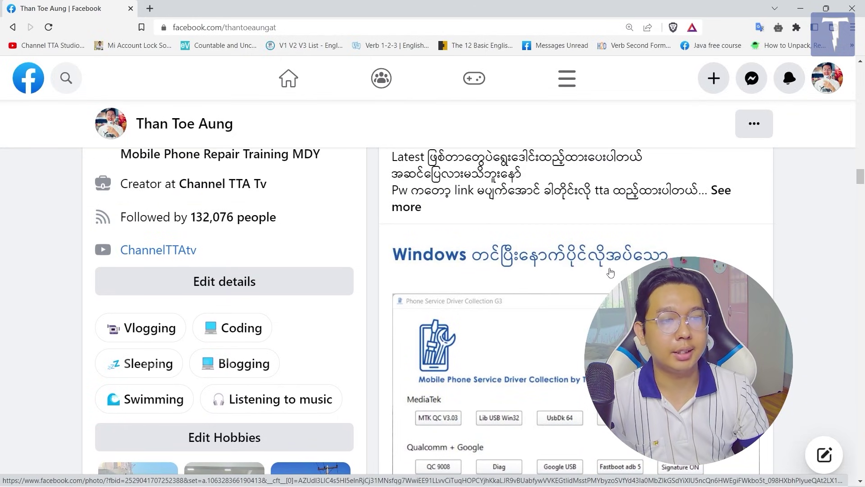
{"action": "scroll", "coordinate": [610, 248], "scroll_direction": "down", "scroll_amount": 2}
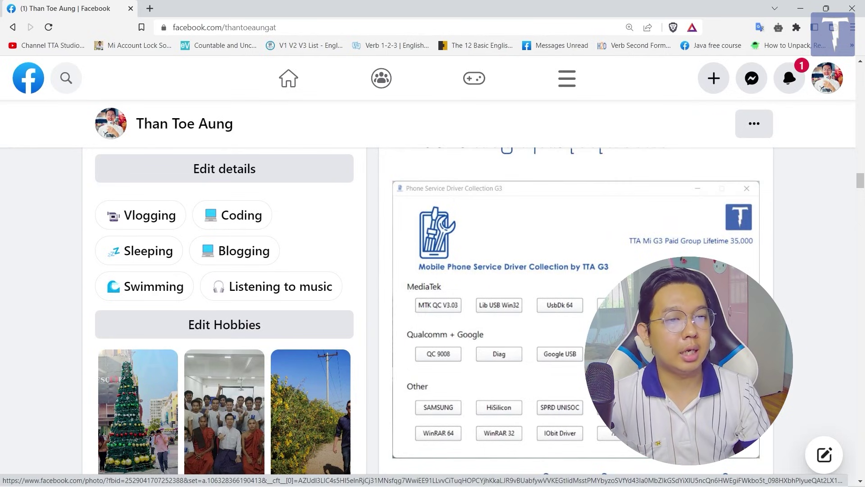
{"action": "scroll", "coordinate": [613, 271], "scroll_direction": "up", "scroll_amount": 1}
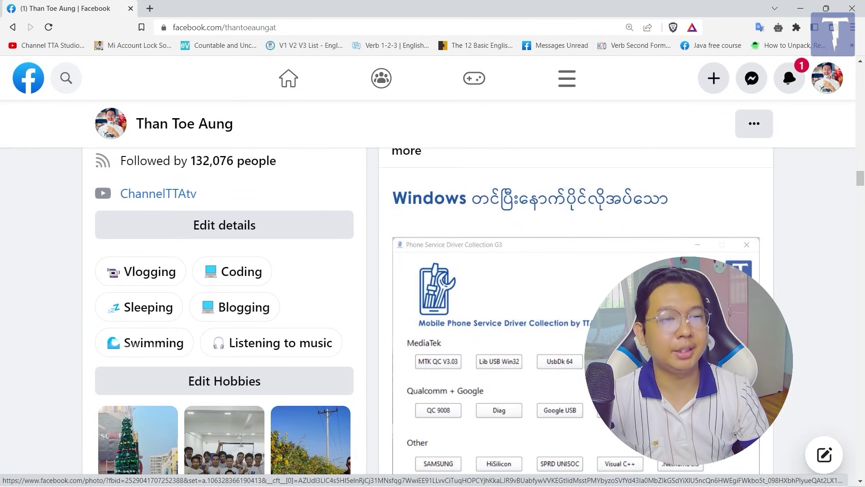
{"action": "scroll", "coordinate": [721, 196], "scroll_direction": "up", "scroll_amount": 1}
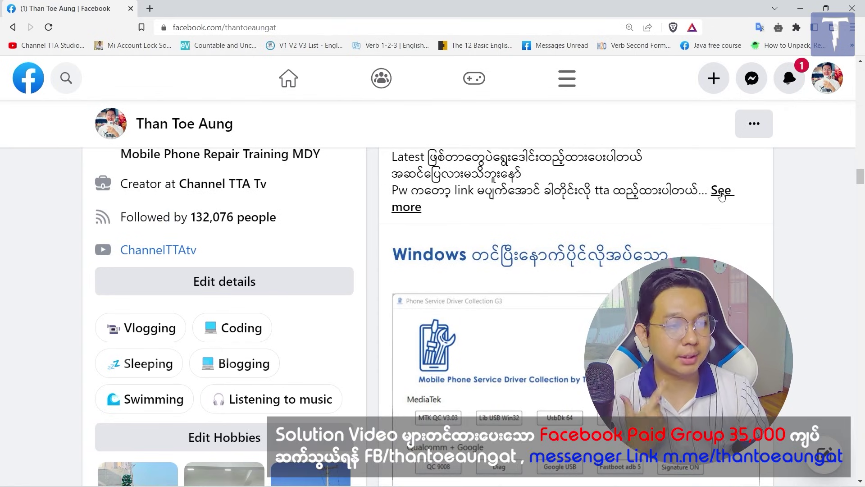
Expand the post's full text and open its Google Drive link in a new tab
{"action": "left_click", "coordinate": [721, 196]}
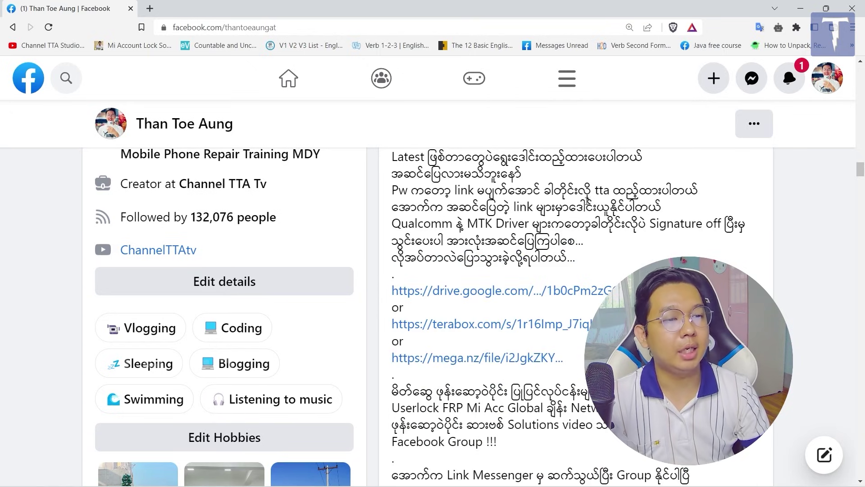
{"action": "left_click_drag", "start_coordinate": [595, 190], "coordinate": [611, 190]}
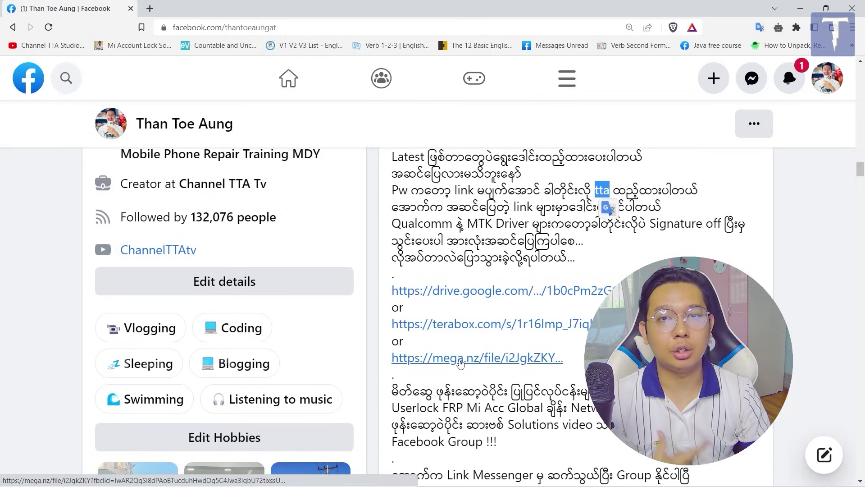
{"action": "middle_click", "coordinate": [495, 295]}
Open the Mega link in a background tab and view the G3_Driver_Setup.exe Drive page
{"action": "middle_click", "coordinate": [482, 364]}
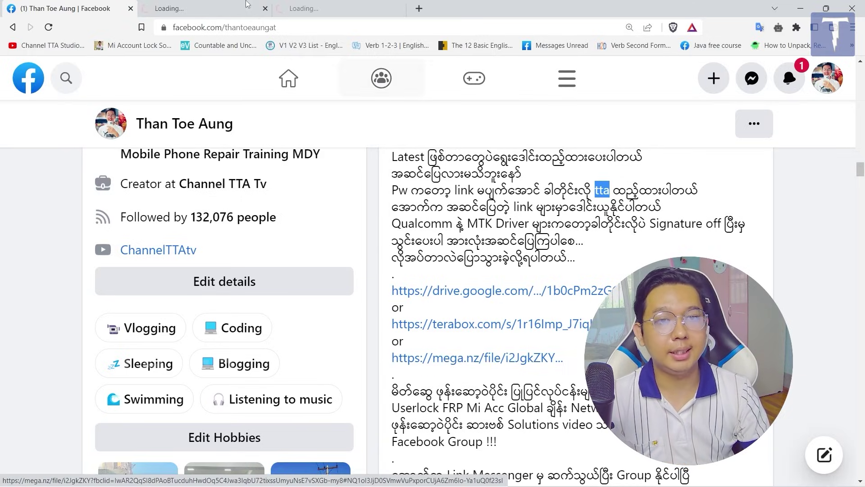
{"action": "left_click", "coordinate": [247, 4]}
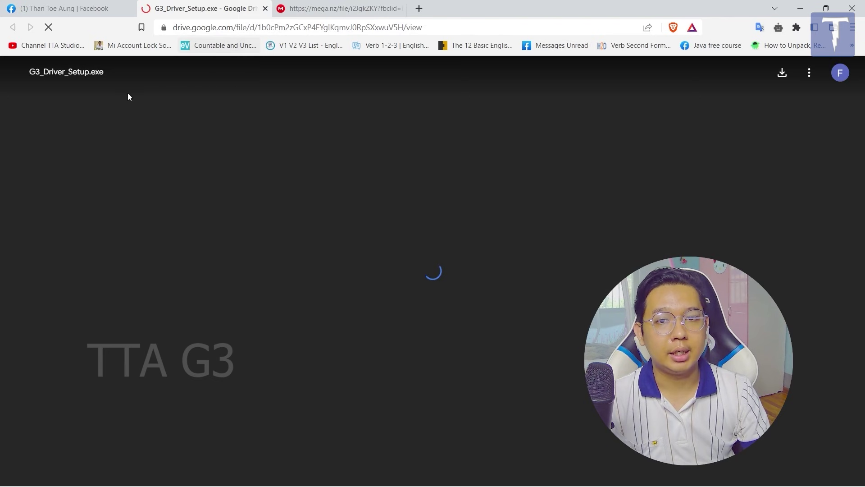
{"action": "double_click", "coordinate": [103, 74]}
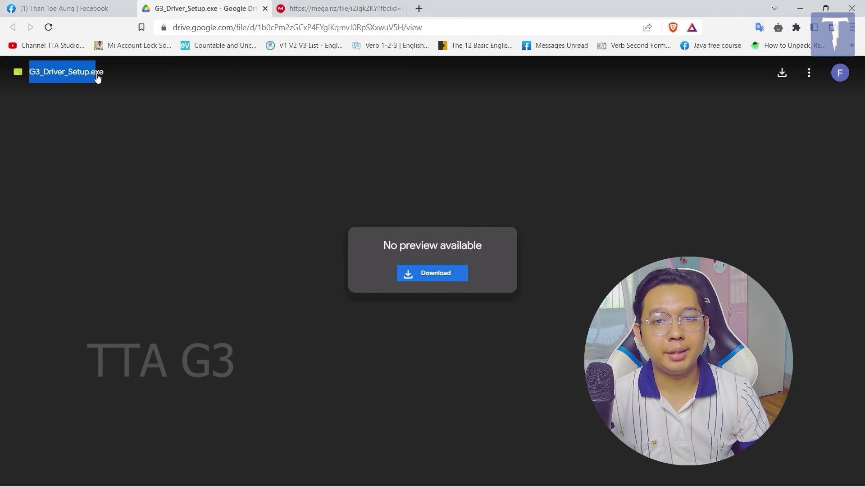
Minimize the Brave browser and bring the Windows 11 VMware Player window forward
{"action": "left_click", "coordinate": [809, 8]}
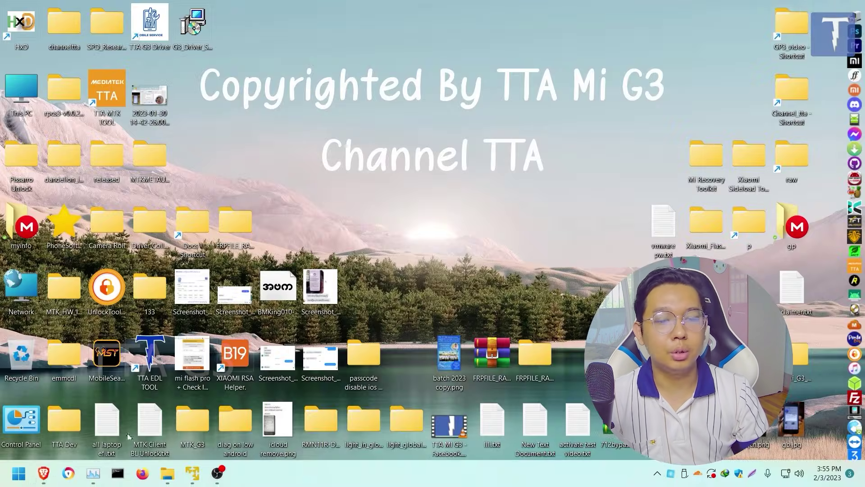
{"action": "left_click", "coordinate": [44, 473]}
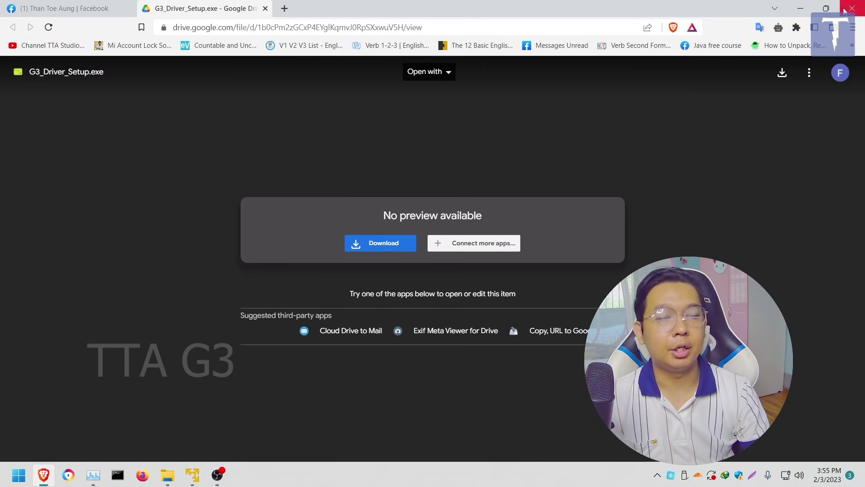
{"action": "left_click", "coordinate": [801, 9]}
{"action": "left_click", "coordinate": [192, 473]}
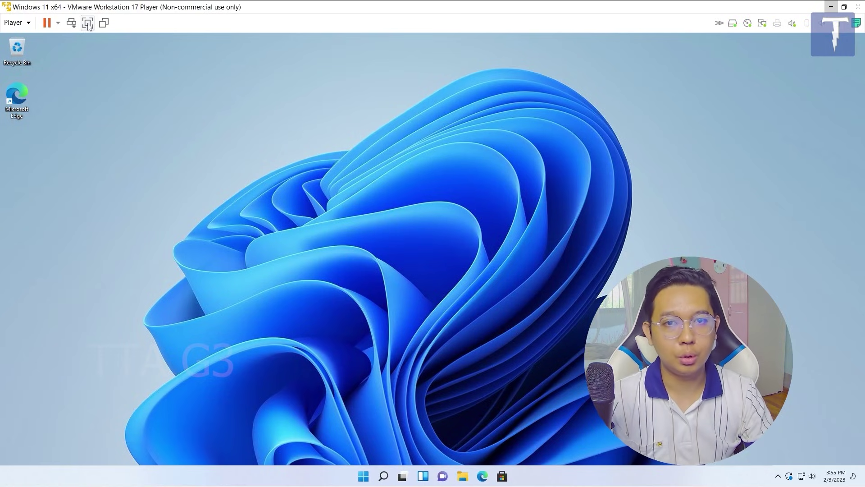
Make the Windows 11 VM full screen and open Device Manager from the Start right-click menu
{"action": "key", "text": "ctrl+alt+Return"}
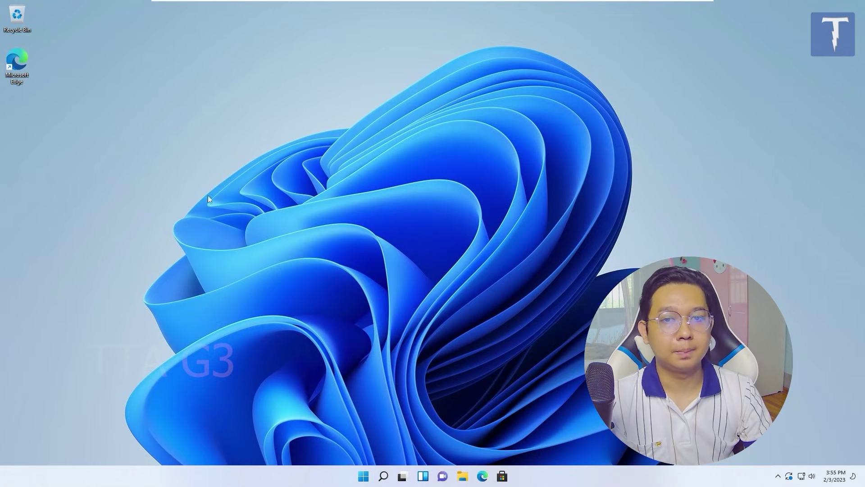
{"action": "right_click", "coordinate": [363, 476]}
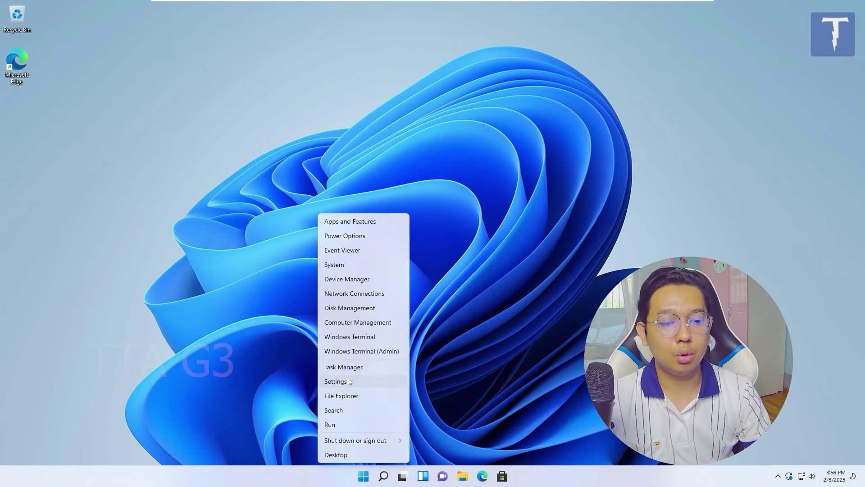
{"action": "left_click", "coordinate": [340, 279]}
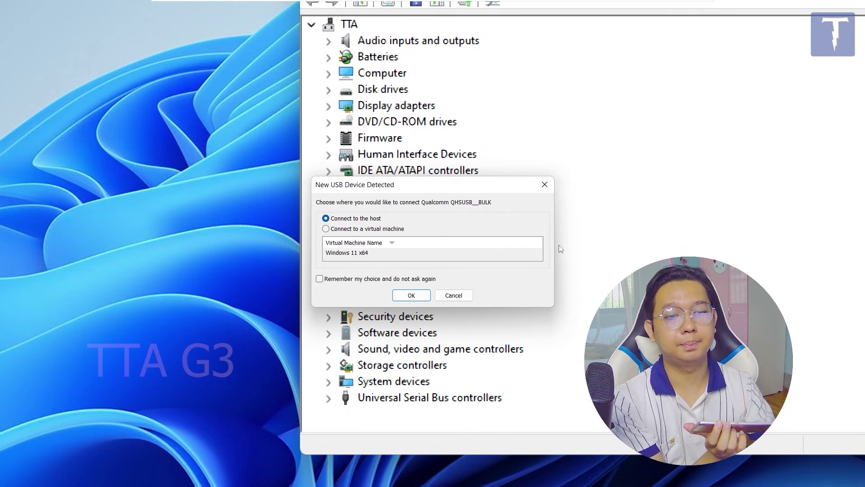
Connect the detected Qualcomm QHSUSB device to the virtual machine and select it in Device Manager
{"action": "left_click", "coordinate": [380, 229]}
{"action": "left_click", "coordinate": [412, 295]}
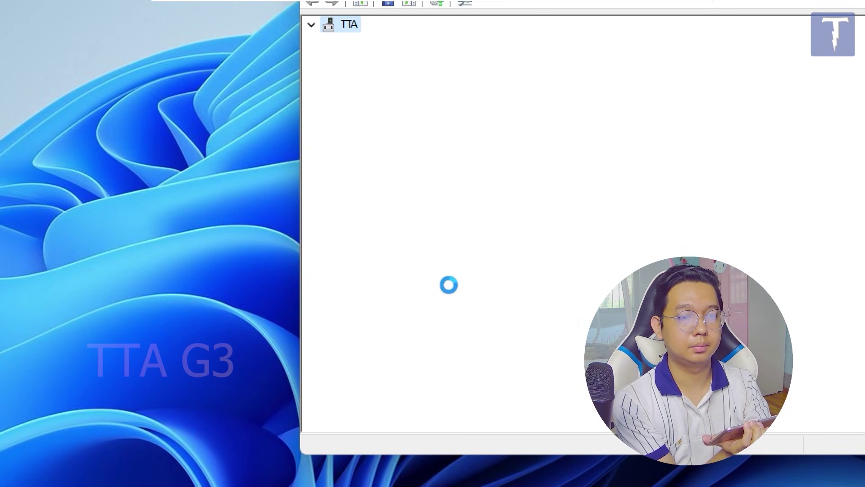
{"action": "left_click", "coordinate": [372, 270]}
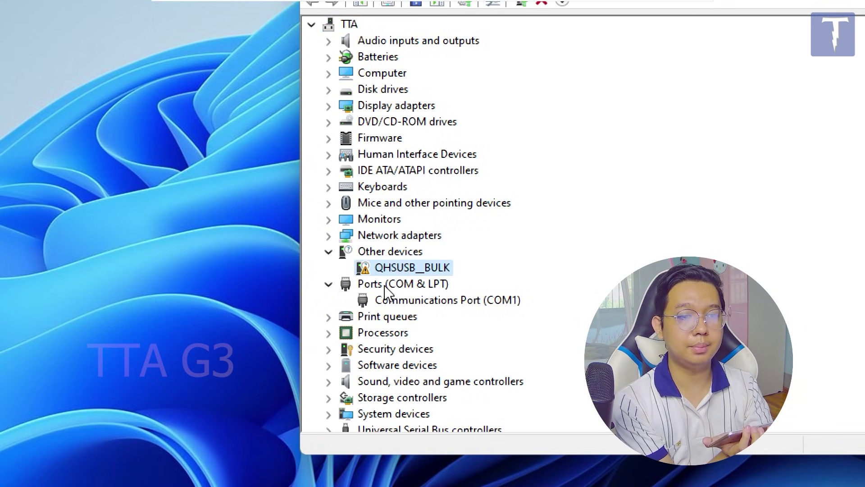
{"action": "left_click", "coordinate": [380, 271]}
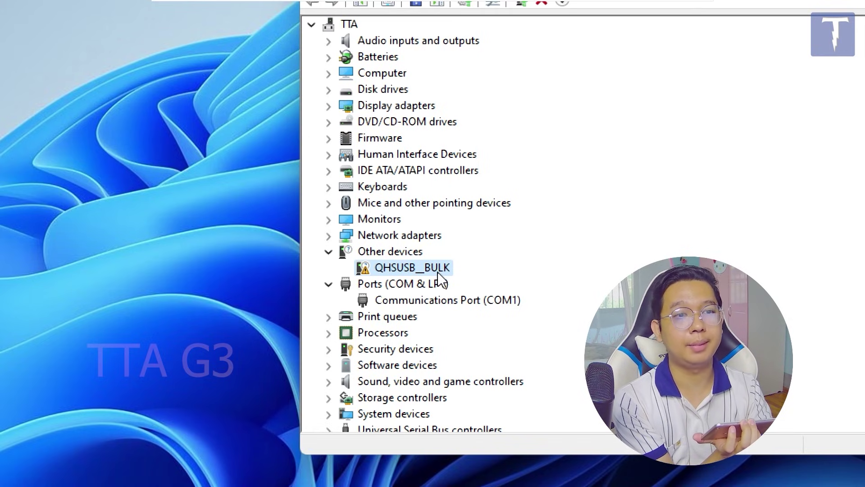
Scan for hardware changes and select the new Android device under Other devices
{"action": "left_click", "coordinate": [421, 105]}
{"action": "scroll", "coordinate": [429, 136], "scroll_direction": "down", "scroll_amount": 2}
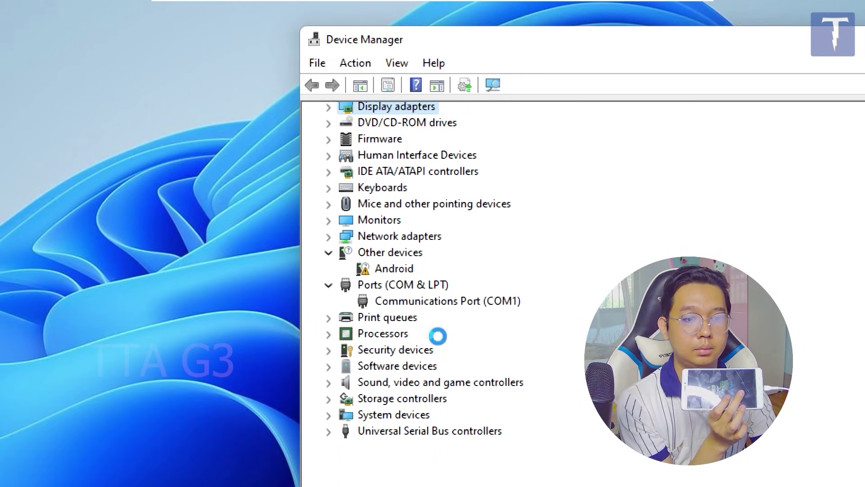
{"action": "left_click", "coordinate": [401, 352]}
{"action": "scroll", "coordinate": [543, 345], "scroll_direction": "down", "scroll_amount": 1}
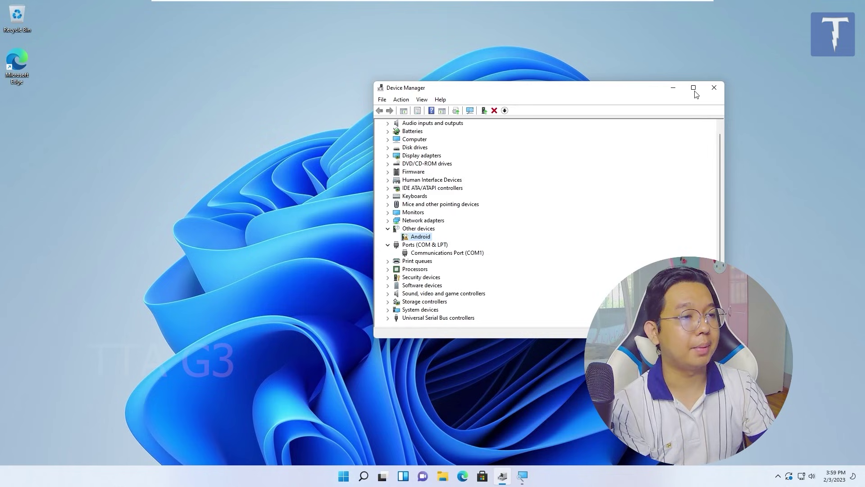
Minimize Device Manager and launch the G3_Driver_Setup installer from the desktop
{"action": "left_click", "coordinate": [673, 87]}
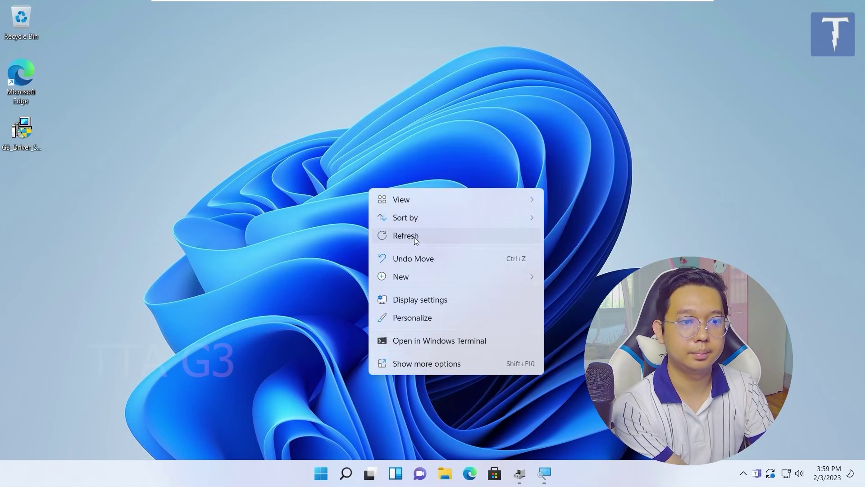
{"action": "left_click", "coordinate": [413, 235]}
{"action": "left_click_drag", "start_coordinate": [21, 133], "coordinate": [181, 64]}
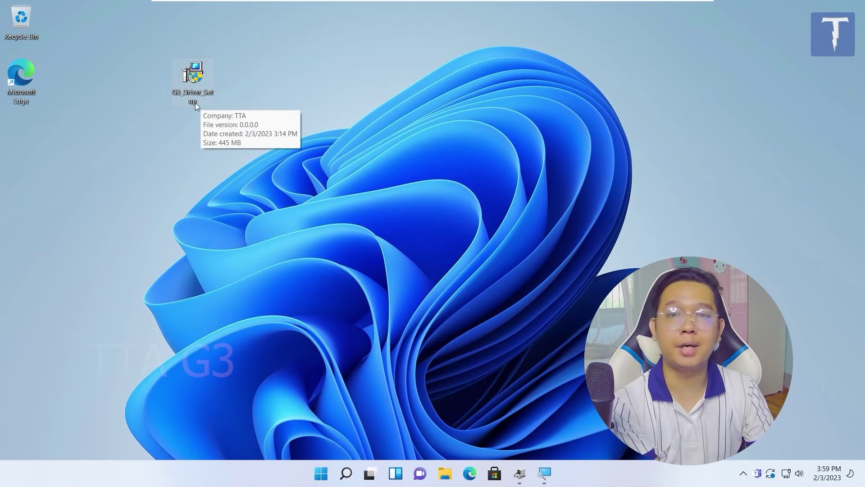
{"action": "double_click", "coordinate": [183, 79]}
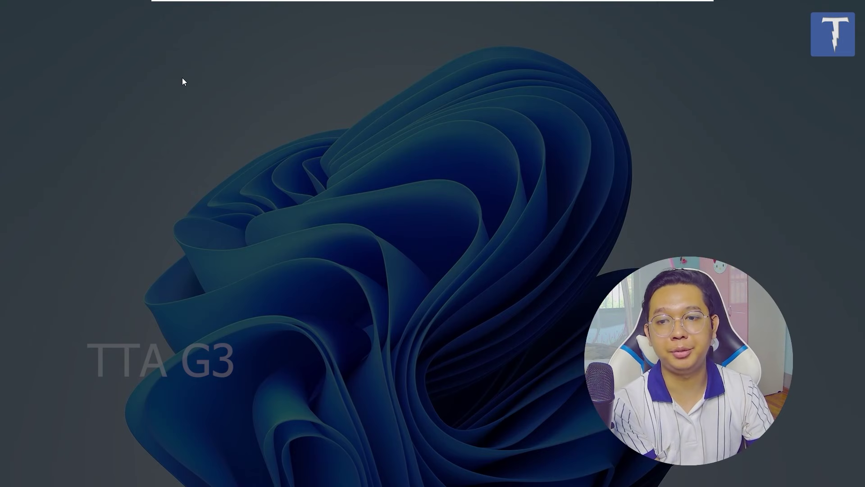
Approve the installer, enter the serial number, and accept default folder and tasks to install
{"action": "left_click", "coordinate": [365, 330]}
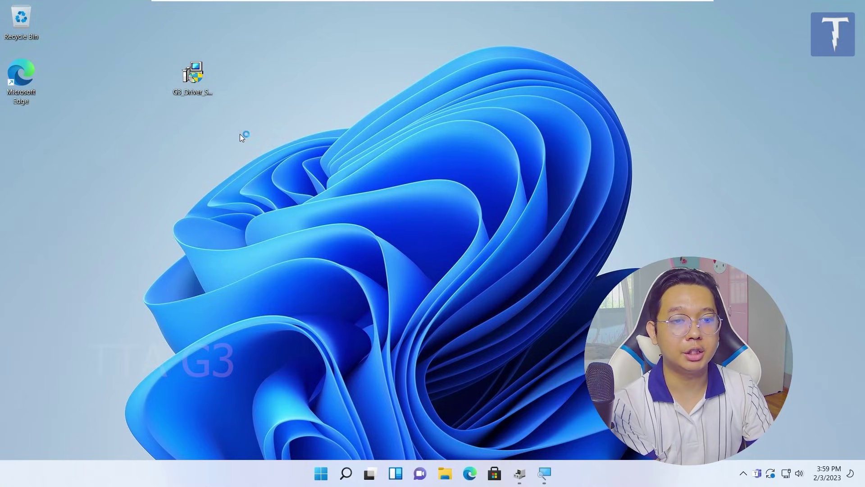
{"action": "left_click", "coordinate": [495, 341]}
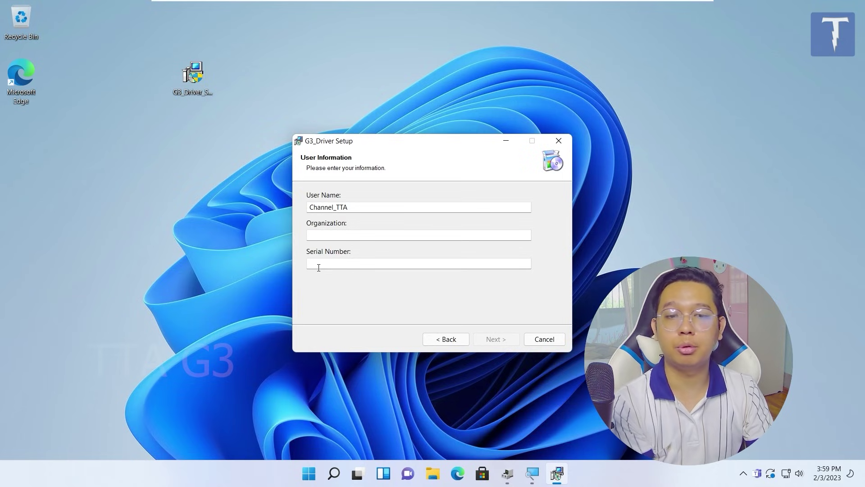
{"action": "type", "text": "tta"}
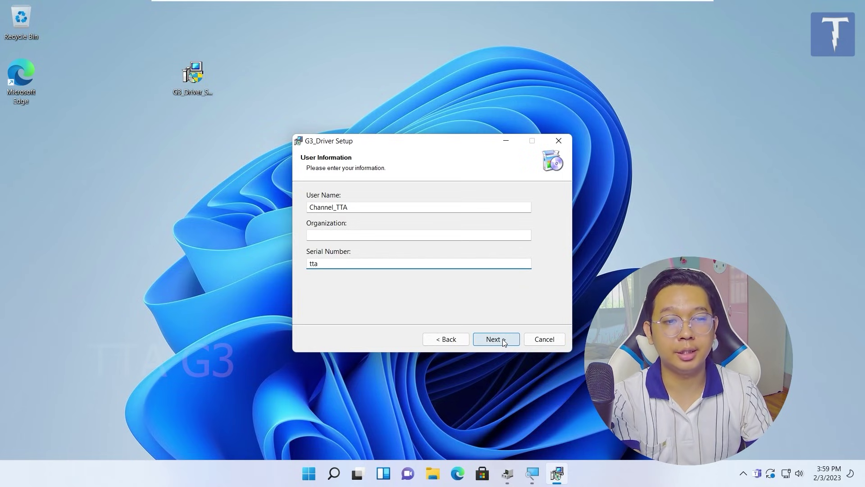
{"action": "left_click", "coordinate": [504, 343]}
{"action": "left_click", "coordinate": [503, 340]}
{"action": "left_click", "coordinate": [501, 340]}
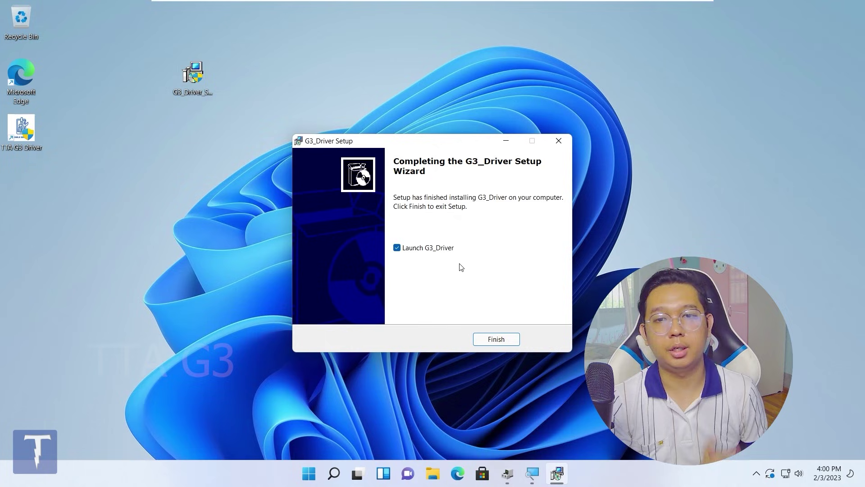
{"action": "left_click_drag", "start_coordinate": [21, 128], "coordinate": [154, 173]}
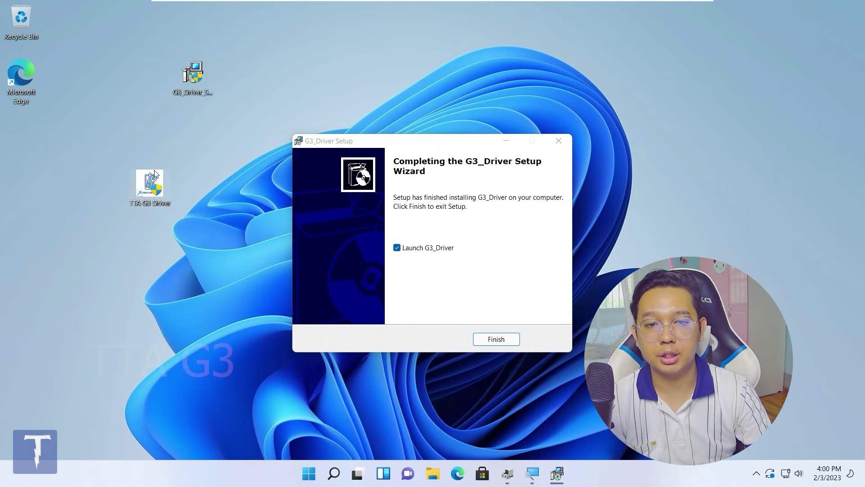
Finish the setup wizard with Launch G3_Driver checked to open the driver collection
{"action": "left_click", "coordinate": [497, 338]}
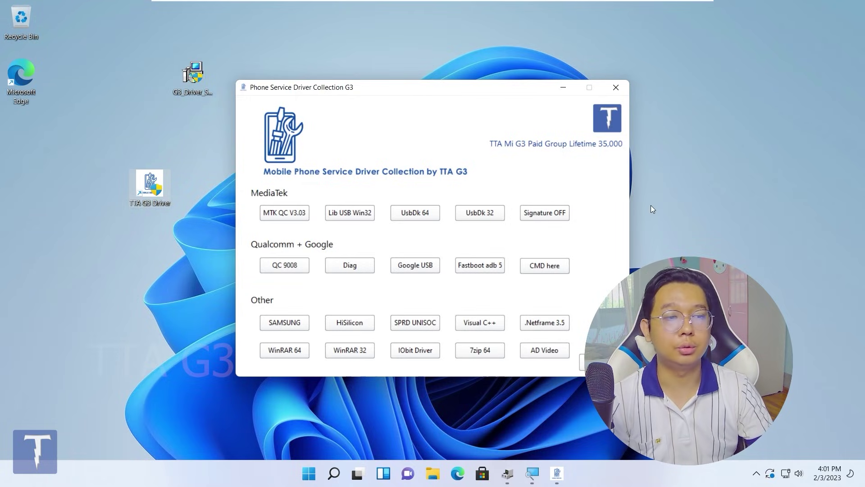
Use Signature OFF and Startup Settings to reboot with driver signature enforcement disabled
{"action": "left_click", "coordinate": [530, 213]}
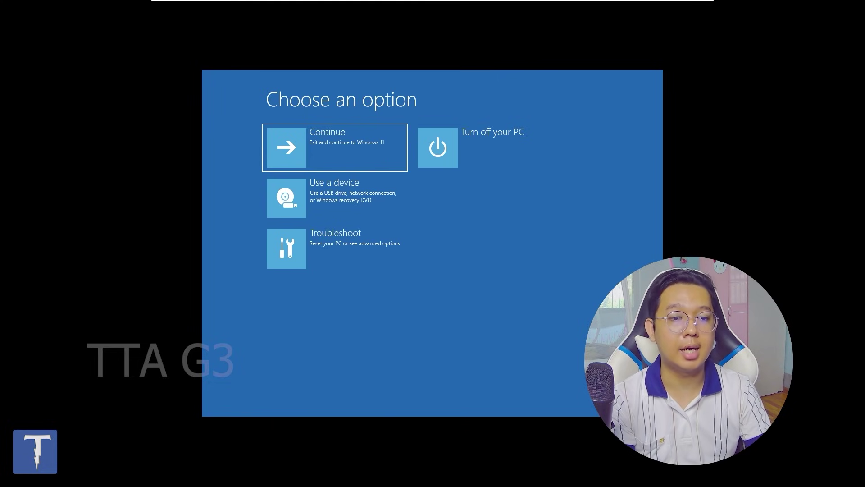
{"action": "left_click", "coordinate": [366, 253]}
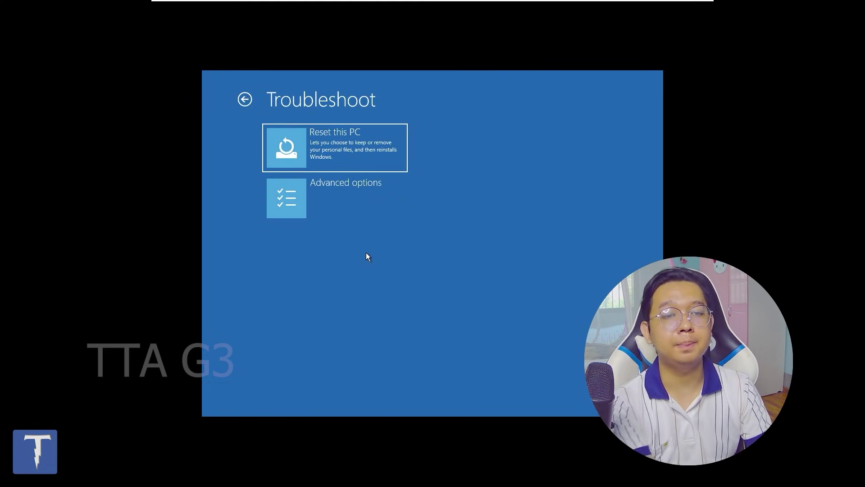
{"action": "left_click", "coordinate": [364, 198]}
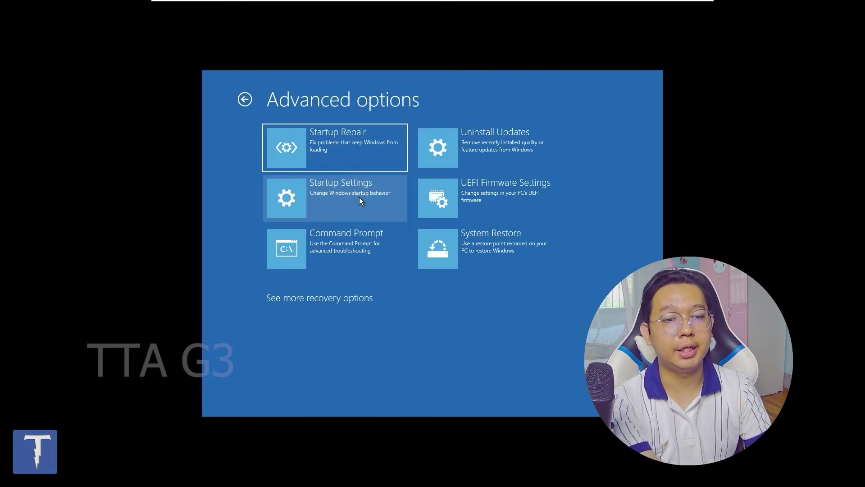
{"action": "left_click", "coordinate": [335, 197]}
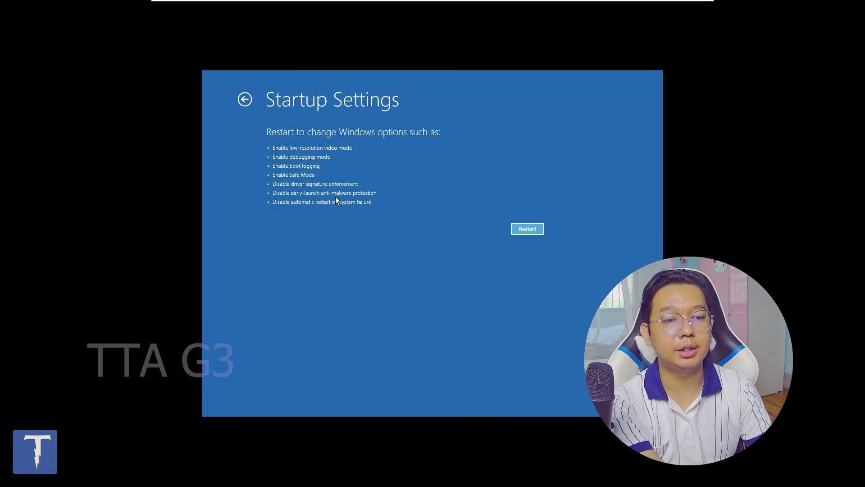
{"action": "left_click", "coordinate": [528, 229]}
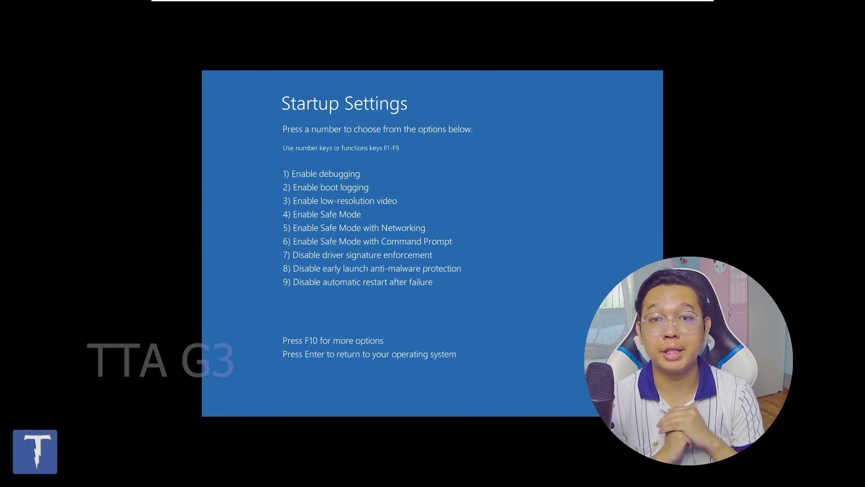
{"action": "key", "text": "4"}
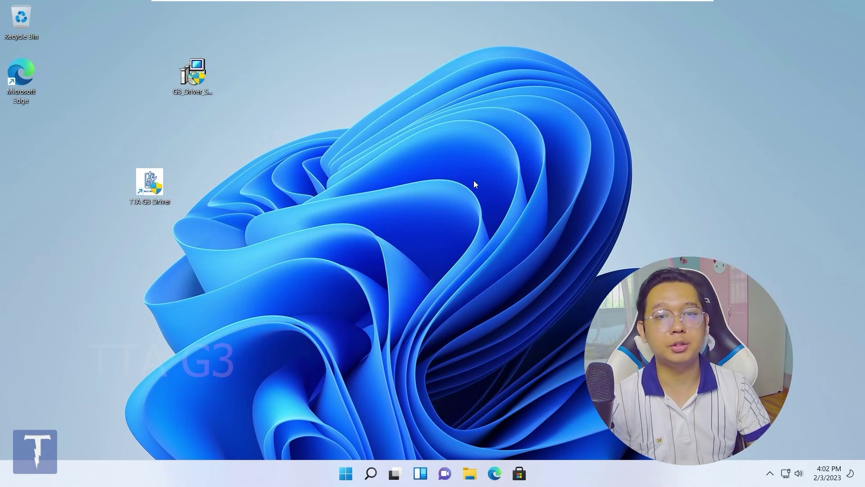
Run the TTA G3 Driver shortcut as administrator and start the QC 9008 installer
{"action": "double_click", "coordinate": [145, 182]}
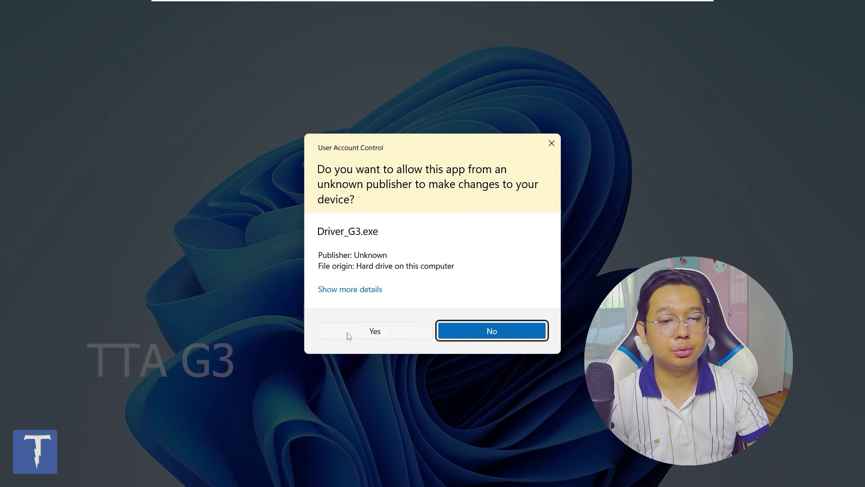
{"action": "left_click", "coordinate": [349, 334]}
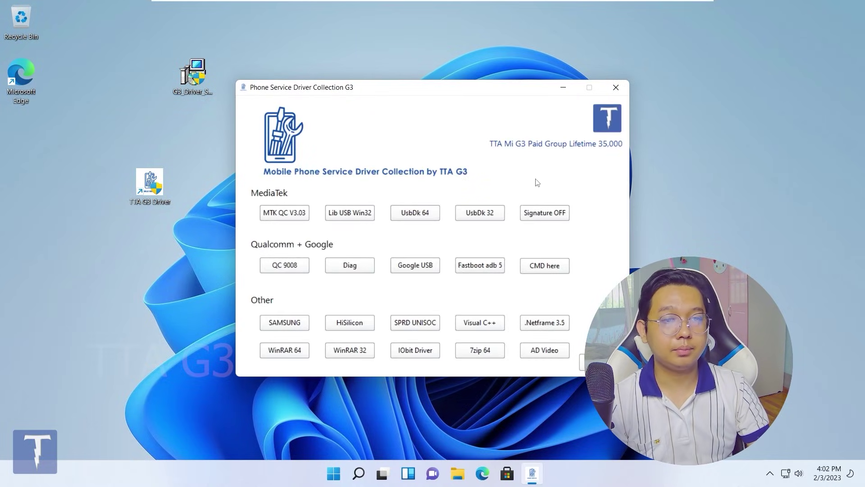
{"action": "left_click", "coordinate": [297, 266]}
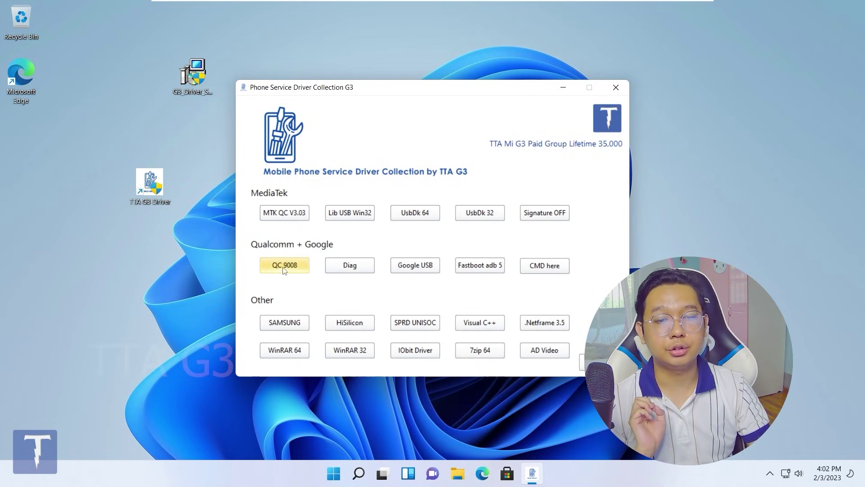
Install the Qualcomm QC 9008 driver, approve the Google Android Phone driver, then run Google USB
{"action": "left_click", "coordinate": [283, 268]}
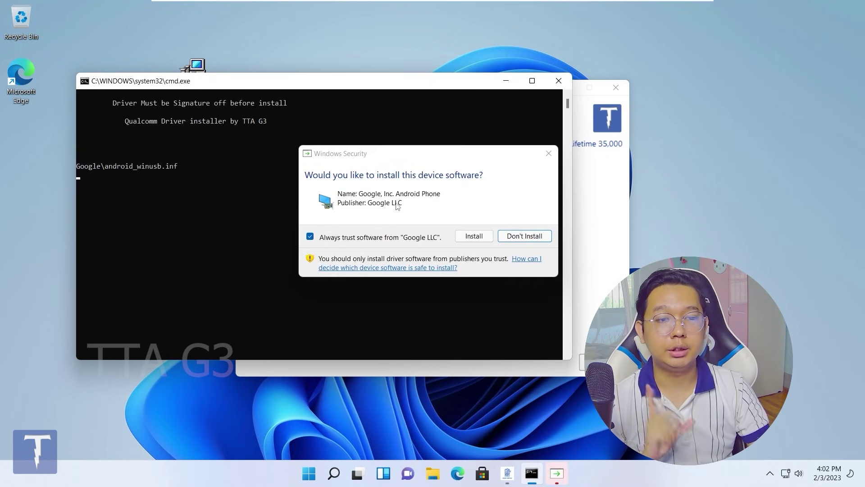
{"action": "left_click", "coordinate": [473, 239]}
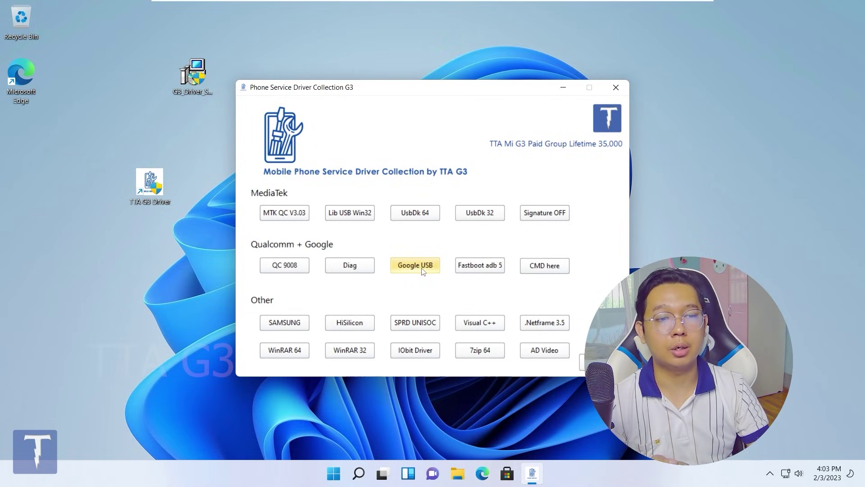
{"action": "left_click", "coordinate": [421, 267]}
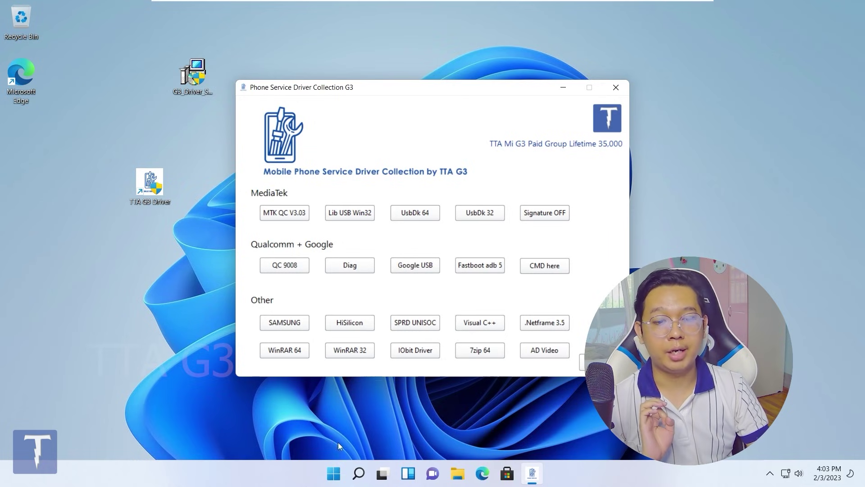
Open Device Manager, narrow its window, and expand Ports (COM & LPT) to inspect the Qualcomm 9008 port
{"action": "right_click", "coordinate": [334, 473]}
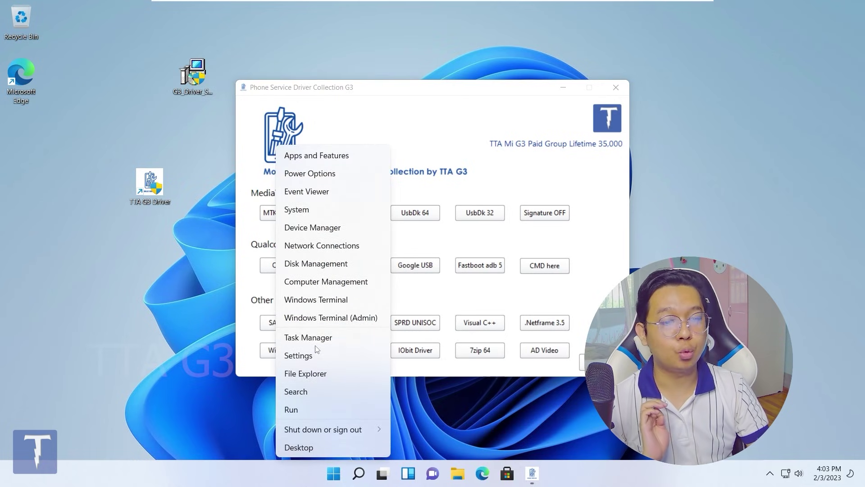
{"action": "left_click", "coordinate": [319, 230]}
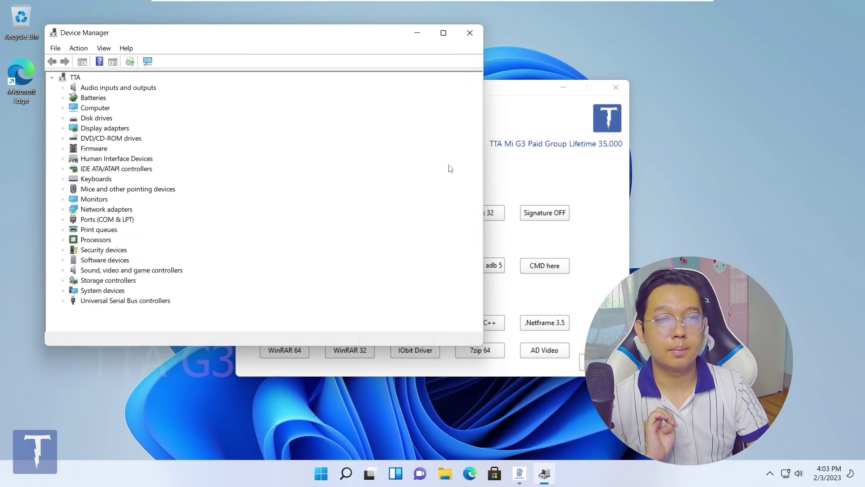
{"action": "left_click_drag", "start_coordinate": [483, 170], "coordinate": [262, 172]}
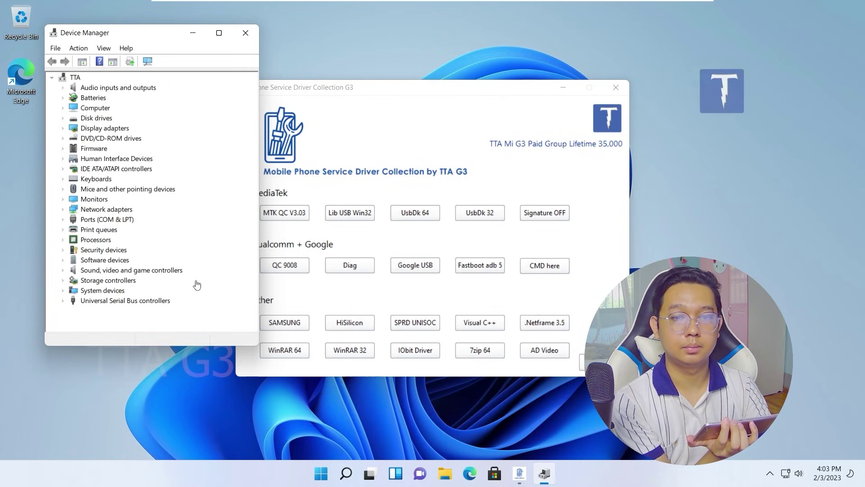
{"action": "double_click", "coordinate": [121, 219]}
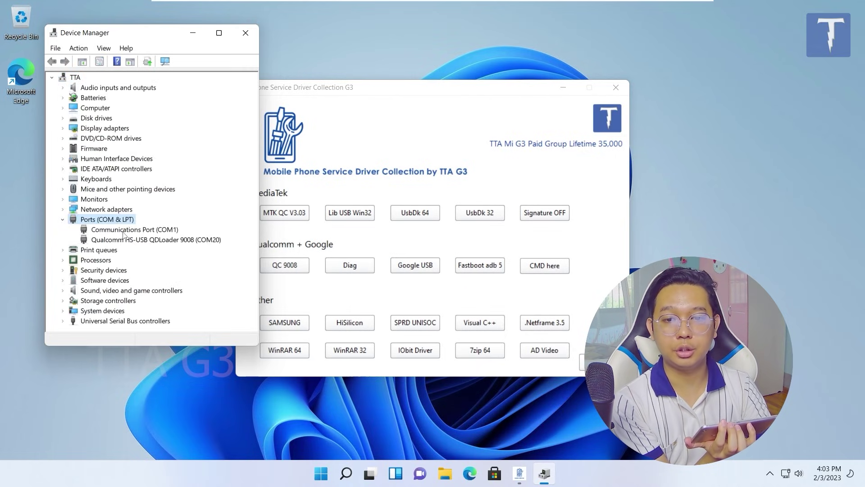
{"action": "left_click", "coordinate": [122, 240]}
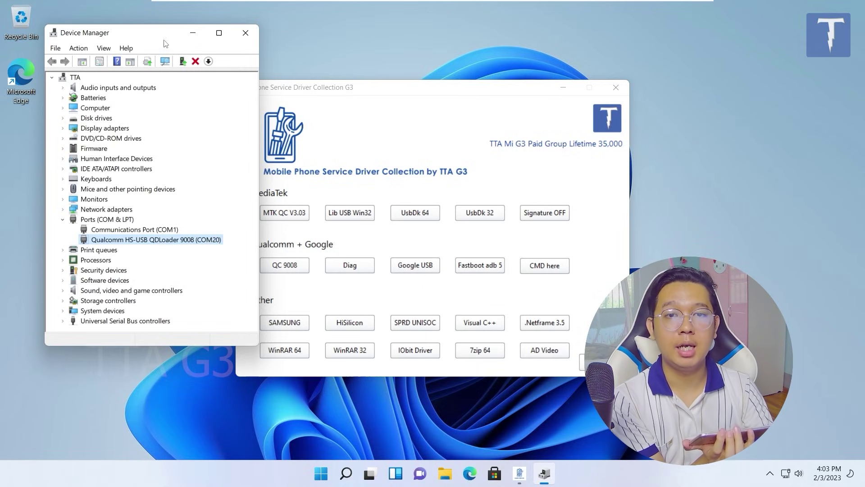
{"action": "left_click_drag", "start_coordinate": [162, 36], "coordinate": [162, 62]}
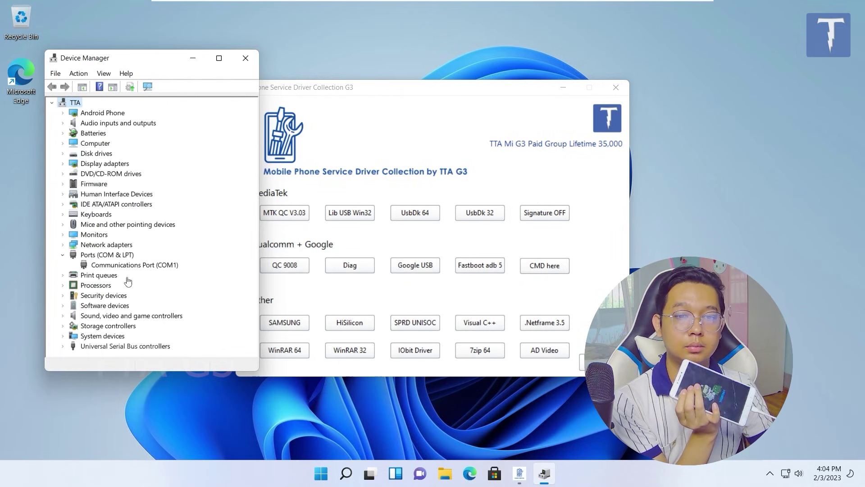
Expand Android Phone in Device Manager, select Android Bootloader Interface, then switch back to the driver collection
{"action": "double_click", "coordinate": [108, 113]}
{"action": "left_click", "coordinate": [120, 124]}
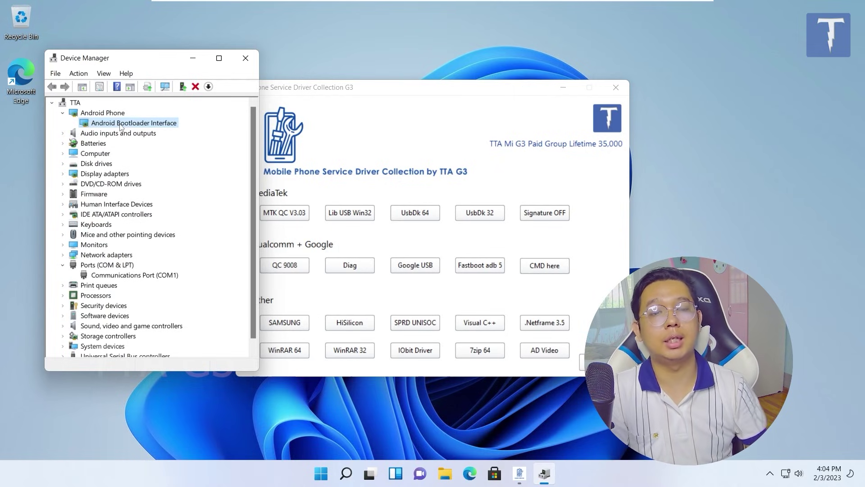
{"action": "left_click", "coordinate": [441, 139]}
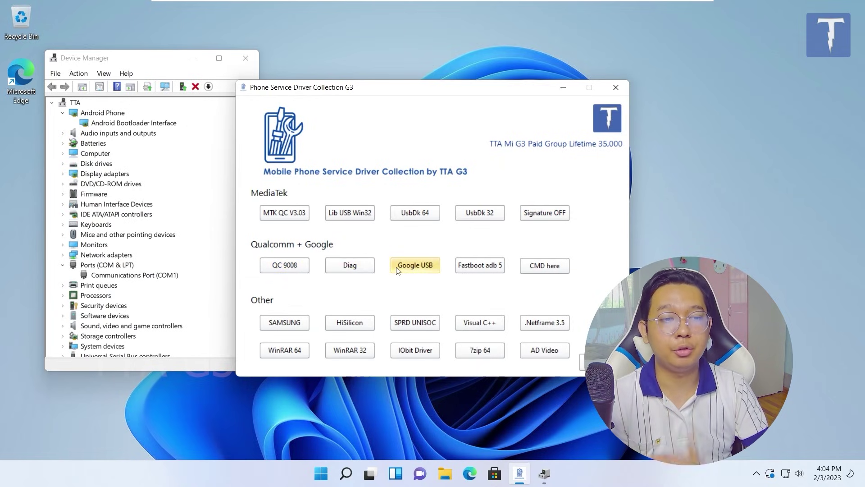
Copy the five adb and fastboot files from the Fastboot adb folder
{"action": "left_click", "coordinate": [479, 269]}
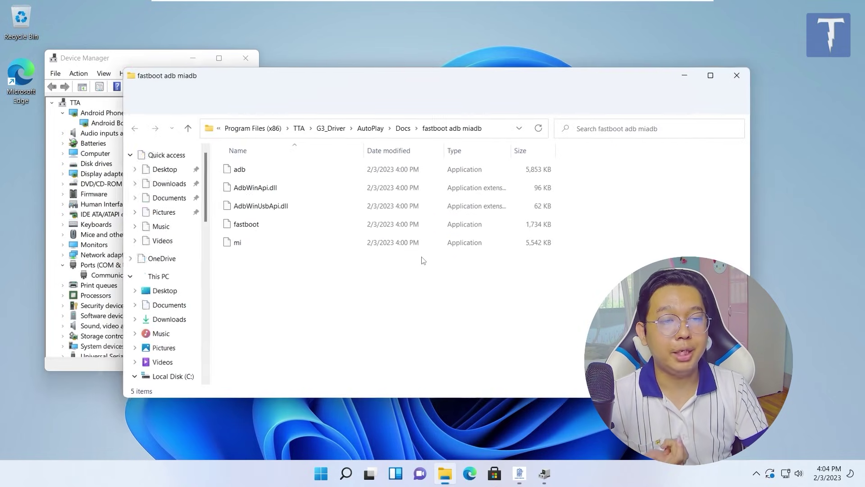
{"action": "left_click_drag", "start_coordinate": [338, 289], "coordinate": [243, 173]}
{"action": "right_click", "coordinate": [243, 172]}
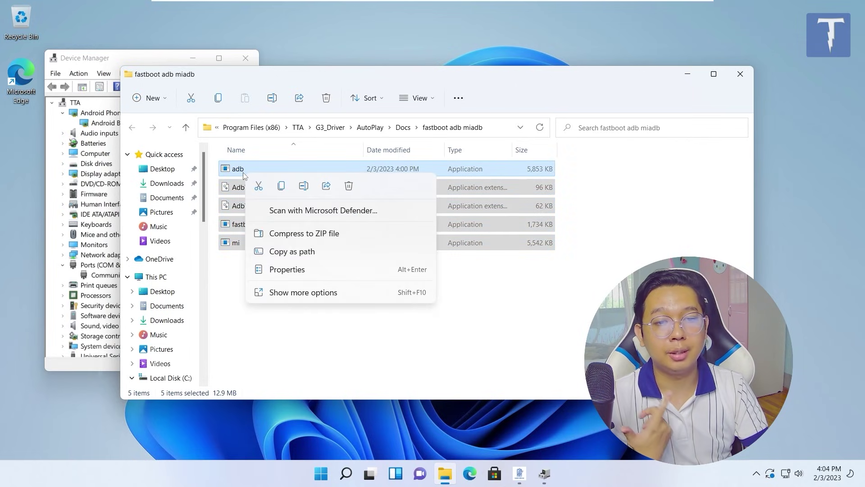
{"action": "left_click", "coordinate": [267, 338]}
{"action": "left_click_drag", "start_coordinate": [305, 338], "coordinate": [232, 143]}
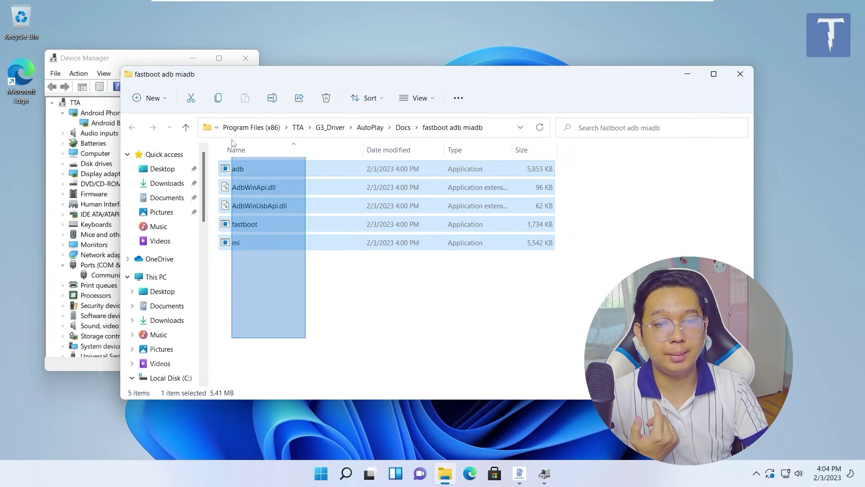
{"action": "right_click", "coordinate": [246, 179]}
{"action": "left_click", "coordinate": [277, 195]}
Paste the files into C:\Windows, granting administrator permission for all of them
{"action": "scroll", "coordinate": [162, 331], "scroll_direction": "down", "scroll_amount": 1}
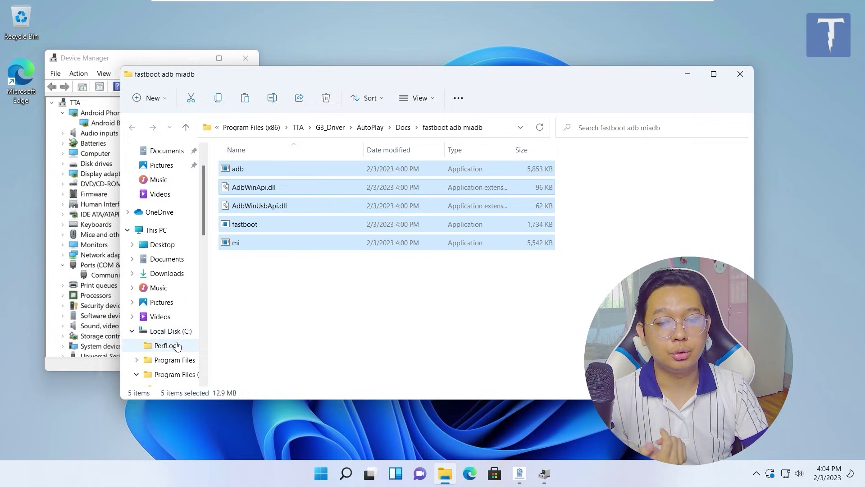
{"action": "left_click", "coordinate": [169, 331]}
{"action": "left_click", "coordinate": [301, 226]}
{"action": "double_click", "coordinate": [275, 244]}
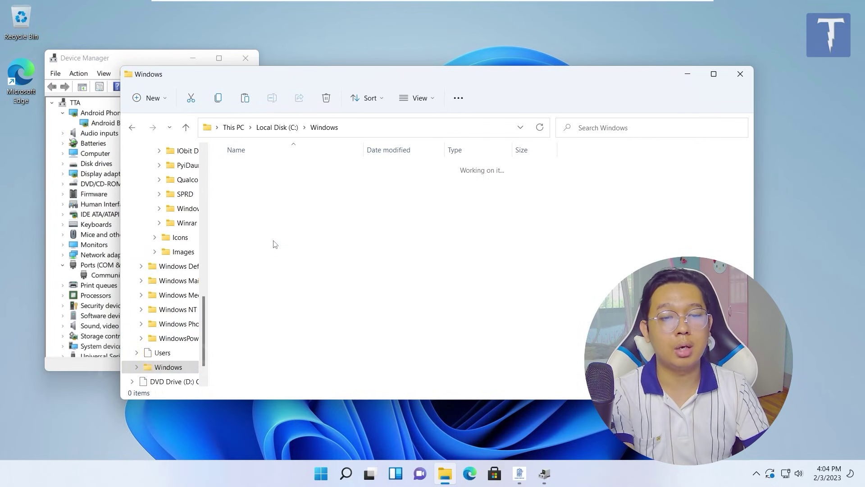
{"action": "key", "text": "ctrl+v"}
{"action": "left_click", "coordinate": [173, 191]}
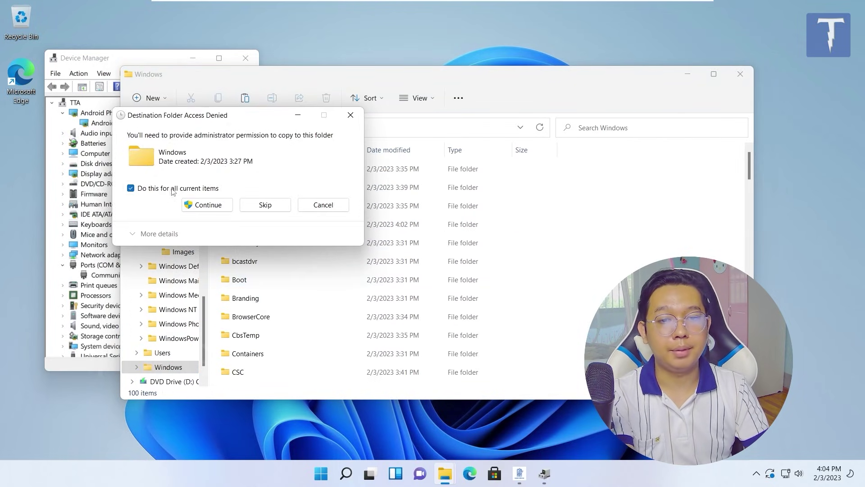
{"action": "left_click", "coordinate": [208, 205]}
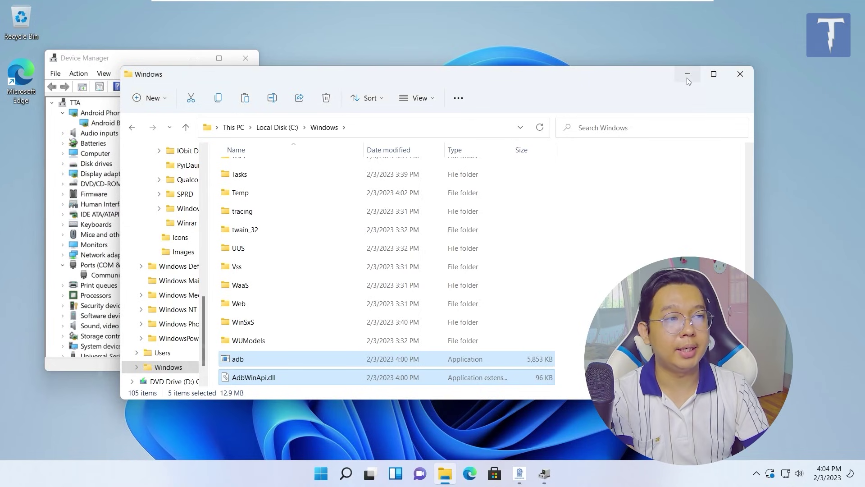
{"action": "left_click", "coordinate": [687, 74]}
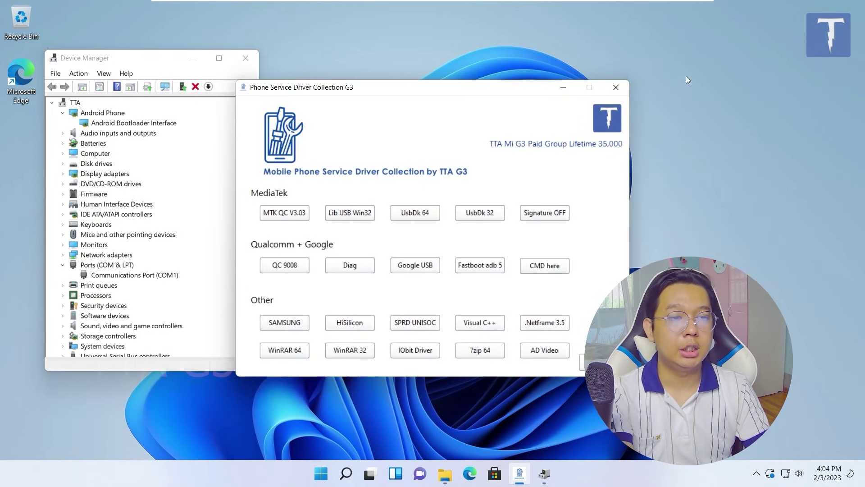
Merge the CMD-here registry entry and check it in the desktop's right-click menu
{"action": "left_click", "coordinate": [543, 266]}
{"action": "left_click", "coordinate": [526, 256]}
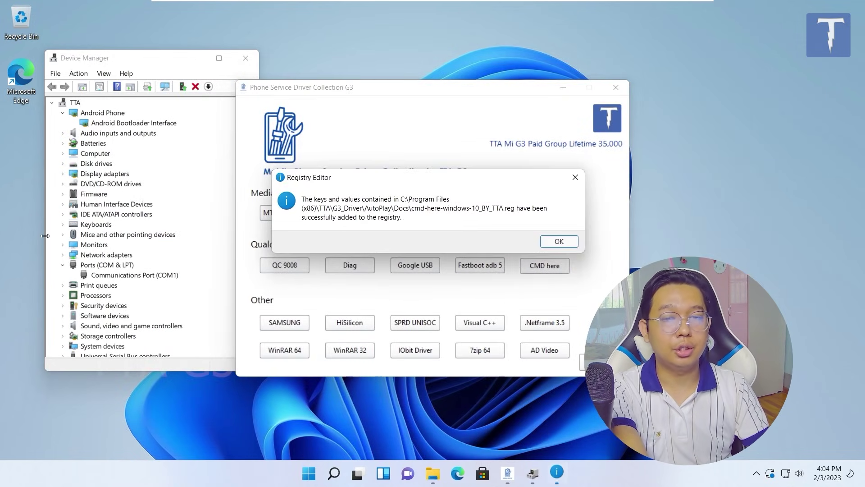
{"action": "left_click", "coordinate": [559, 244]}
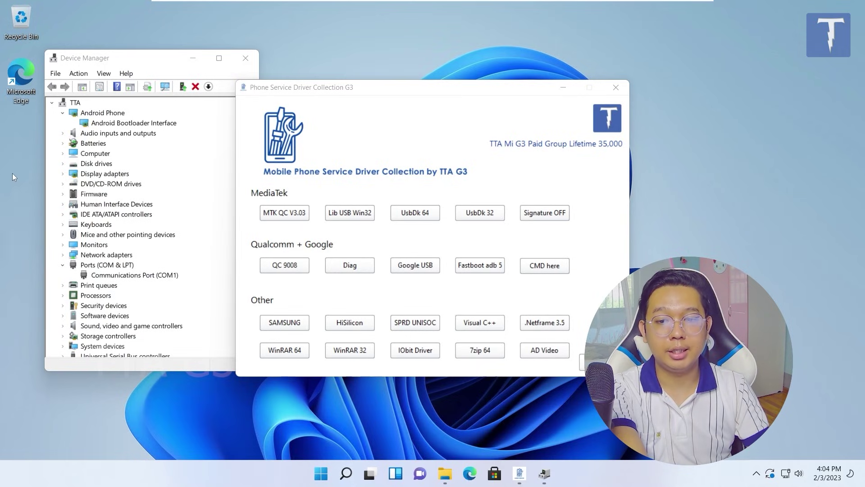
{"action": "right_click", "coordinate": [17, 158]}
{"action": "left_click", "coordinate": [63, 364]}
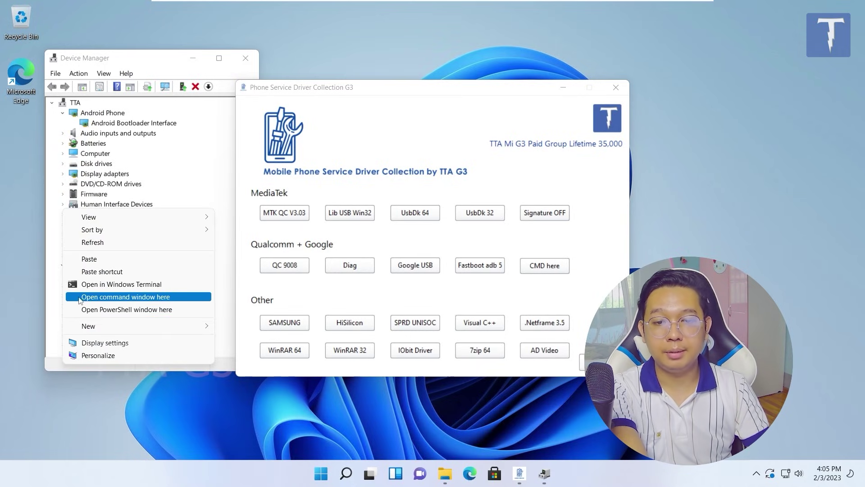
{"action": "left_click", "coordinate": [549, 269]}
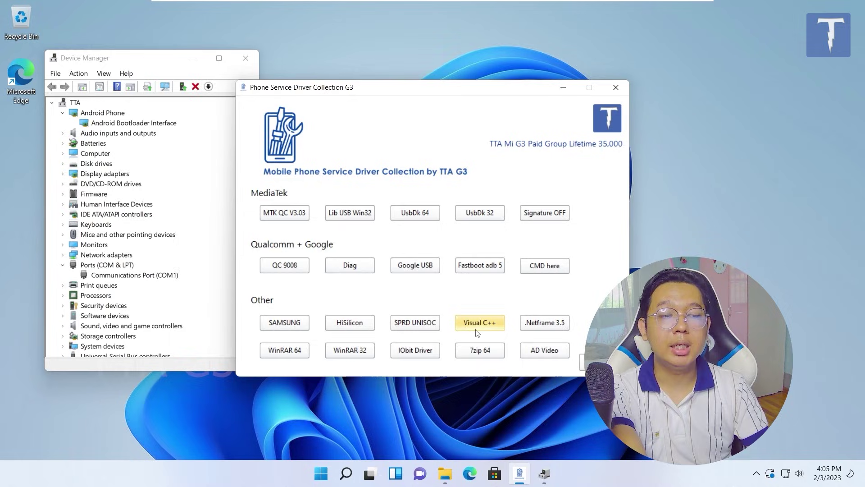
Install .NET Framework 3.5 offline and close the console once it completes
{"action": "left_click", "coordinate": [564, 328]}
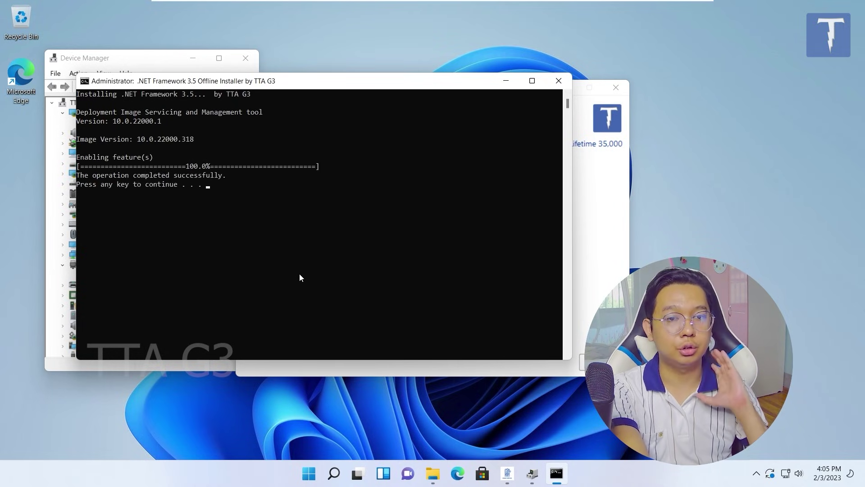
{"action": "left_click_drag", "start_coordinate": [81, 168], "coordinate": [339, 171]}
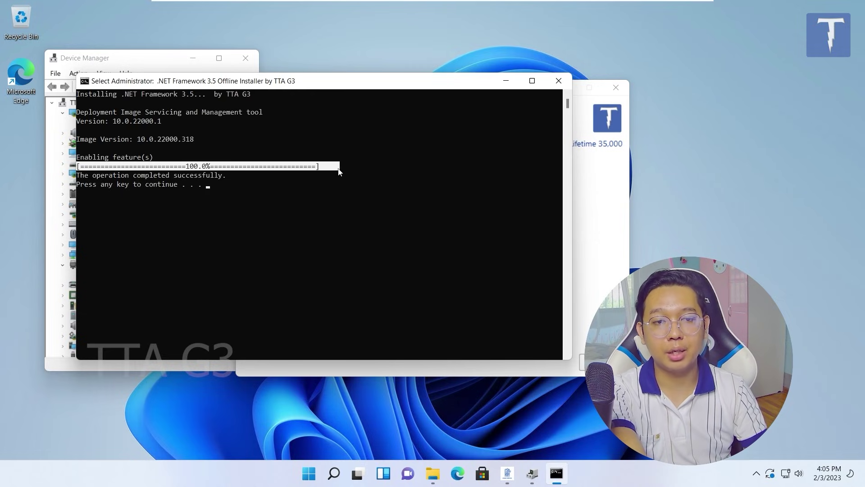
{"action": "left_click", "coordinate": [562, 80]}
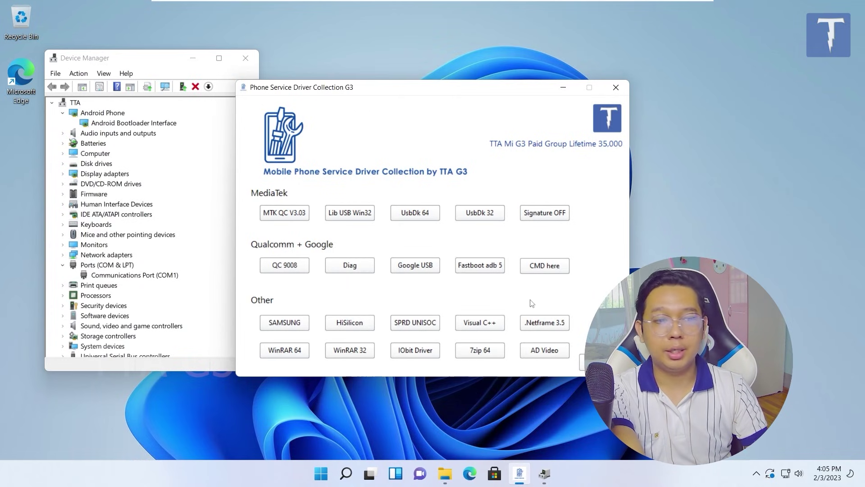
Install WinRAR 5.61 (64-bit) with the default file associations
{"action": "left_click", "coordinate": [298, 352]}
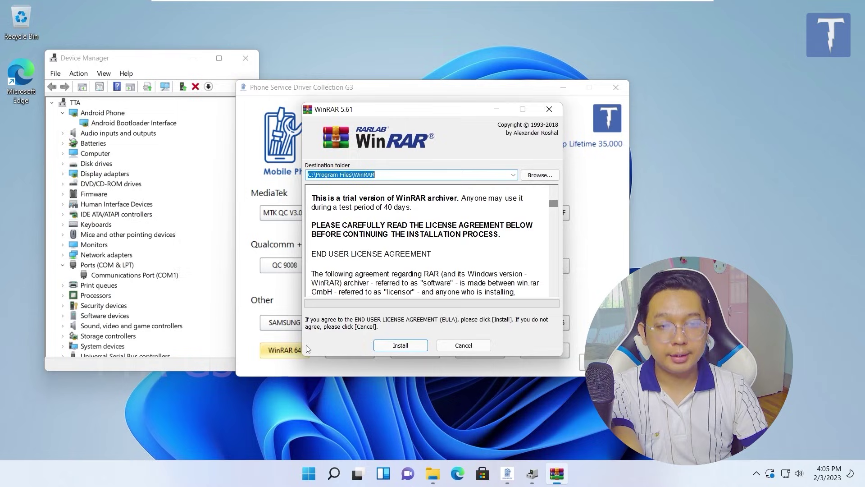
{"action": "left_click", "coordinate": [402, 345]}
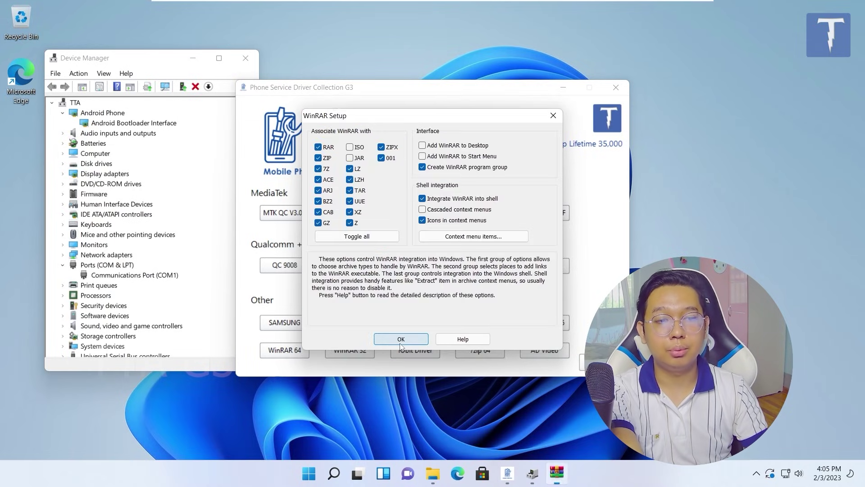
{"action": "left_click", "coordinate": [400, 342]}
{"action": "left_click", "coordinate": [431, 341]}
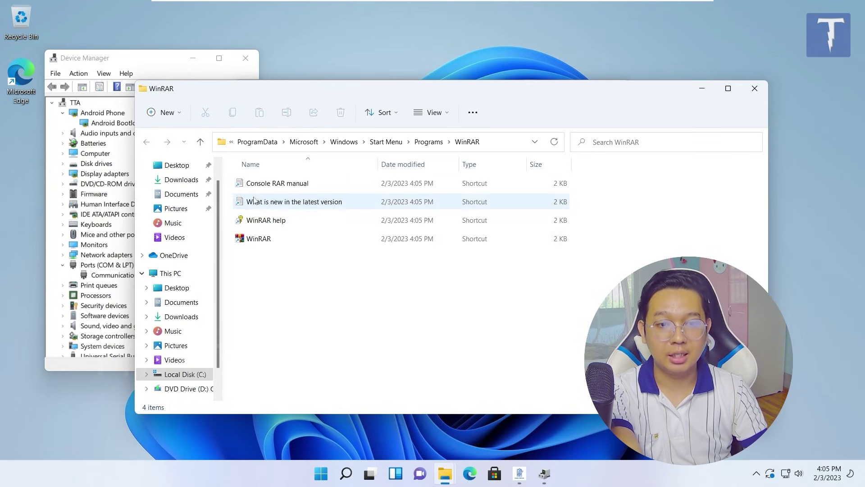
Check WinRAR's version and licence information, then install 7-Zip 22.01 (x64)
{"action": "double_click", "coordinate": [261, 238]}
{"action": "left_click", "coordinate": [252, 109]}
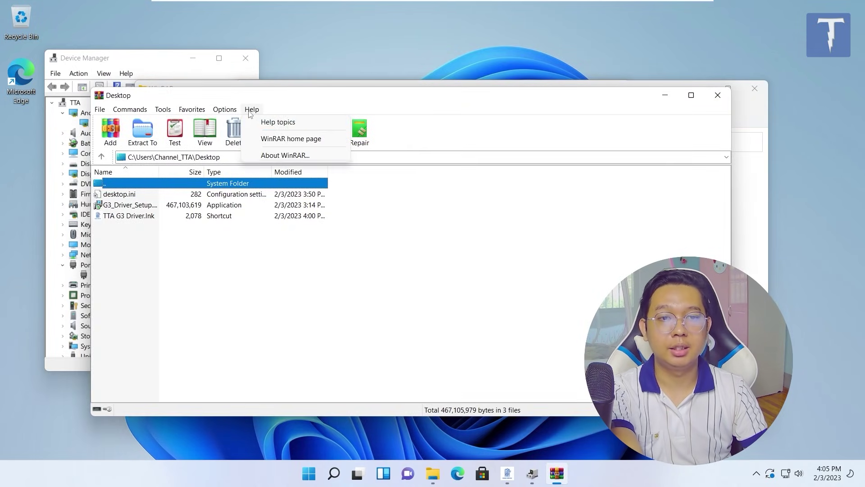
{"action": "left_click", "coordinate": [280, 154]}
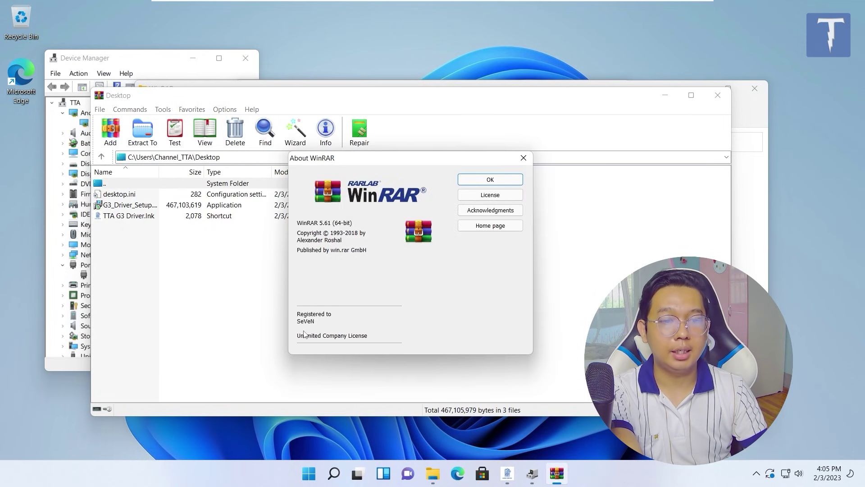
{"action": "left_click", "coordinate": [524, 158]}
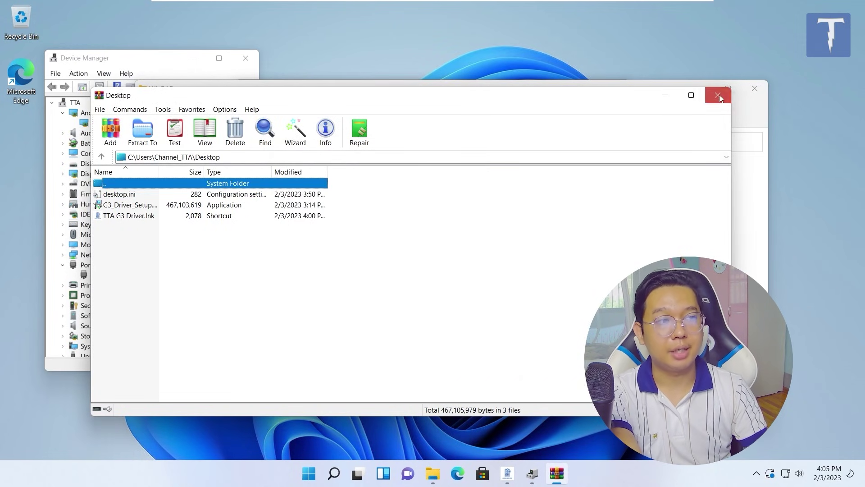
{"action": "left_click", "coordinate": [718, 95]}
{"action": "left_click", "coordinate": [755, 88]}
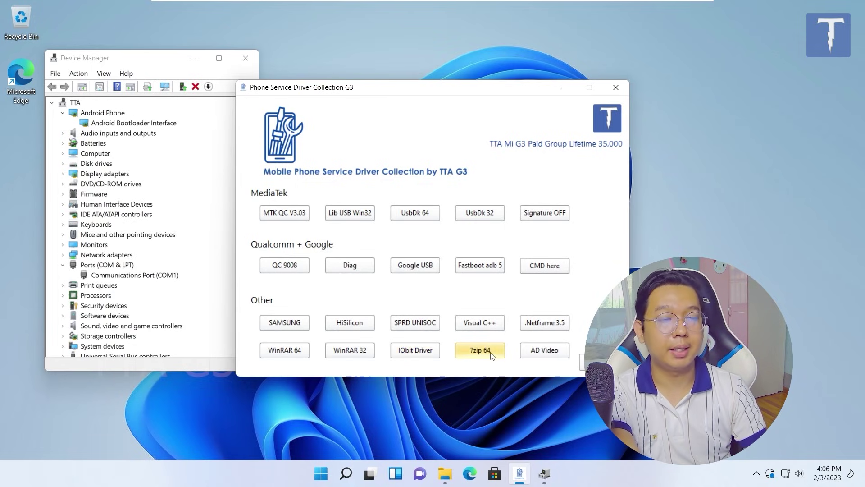
{"action": "left_click", "coordinate": [437, 276]}
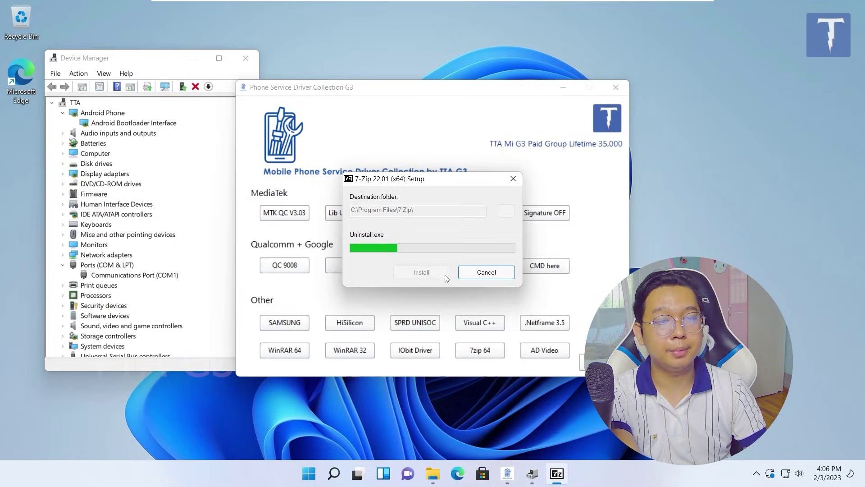
{"action": "left_click", "coordinate": [440, 279]}
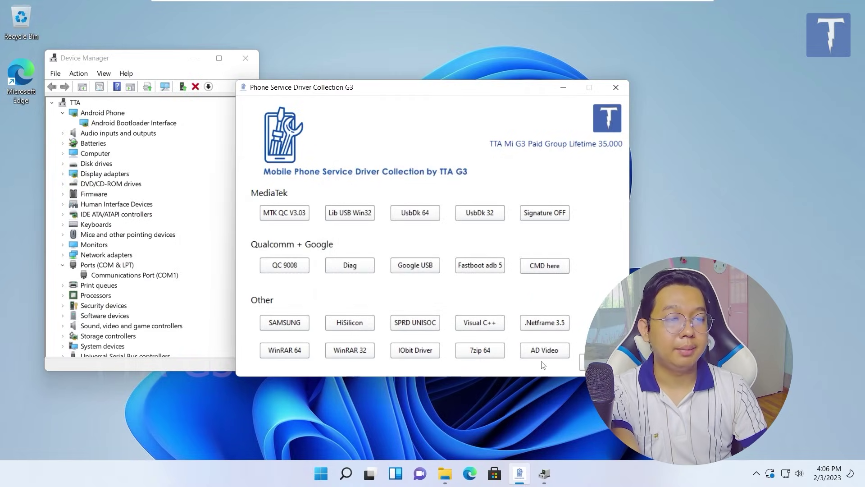
{"action": "left_click", "coordinate": [547, 350]}
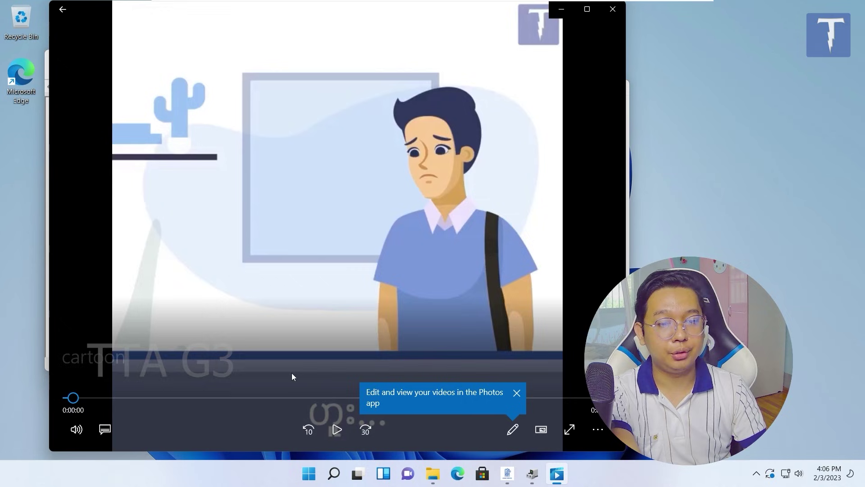
{"action": "left_click", "coordinate": [290, 398]}
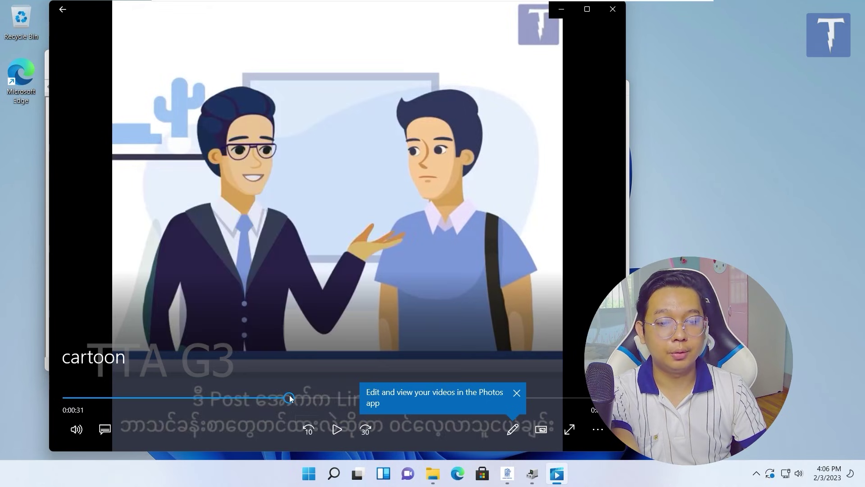
{"action": "left_click", "coordinate": [515, 395]}
{"action": "left_click", "coordinate": [466, 398]}
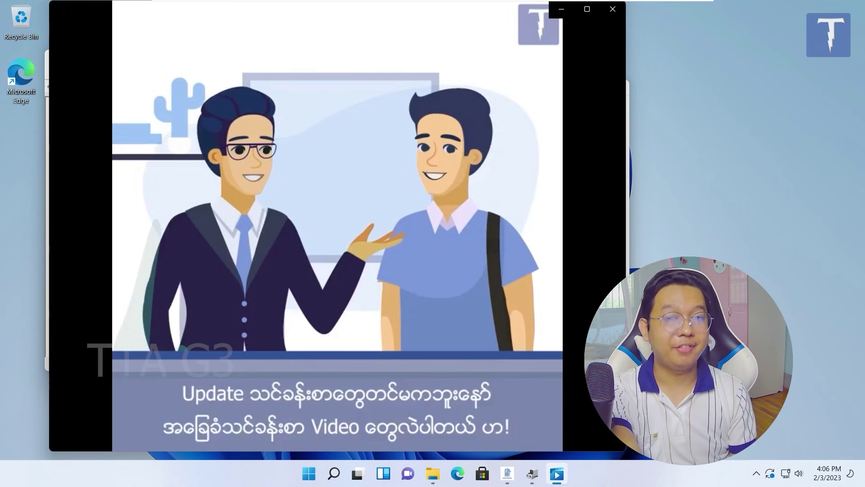
{"action": "left_click", "coordinate": [613, 10]}
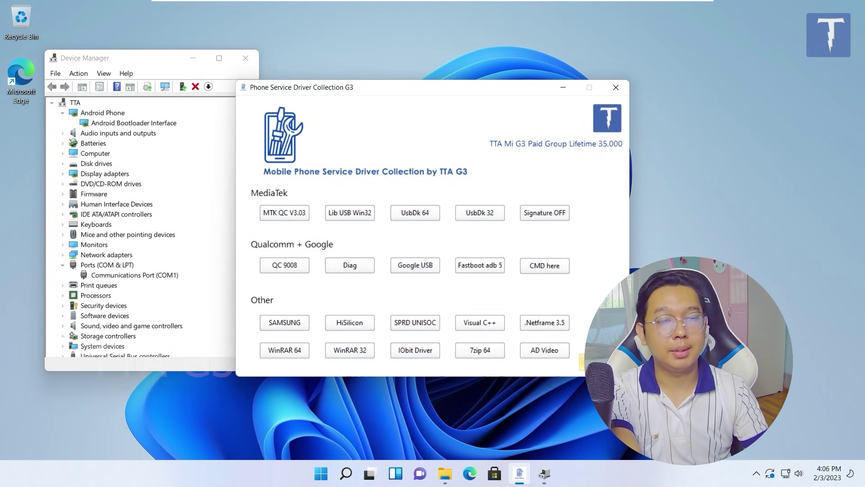
Install all five ZawDecode fonts for all users from Windows Utilities, replacing the existing copies
{"action": "left_click", "coordinate": [581, 363]}
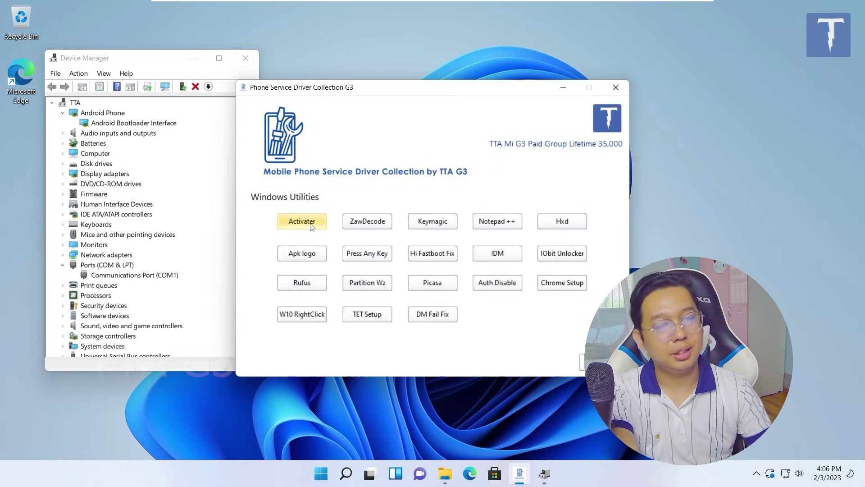
{"action": "left_click", "coordinate": [370, 224]}
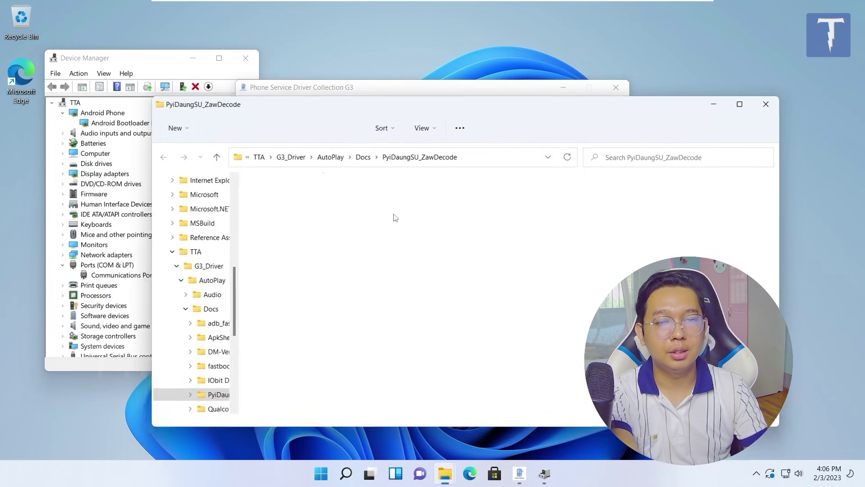
{"action": "left_click_drag", "start_coordinate": [302, 322], "coordinate": [263, 194]}
{"action": "right_click", "coordinate": [264, 197]}
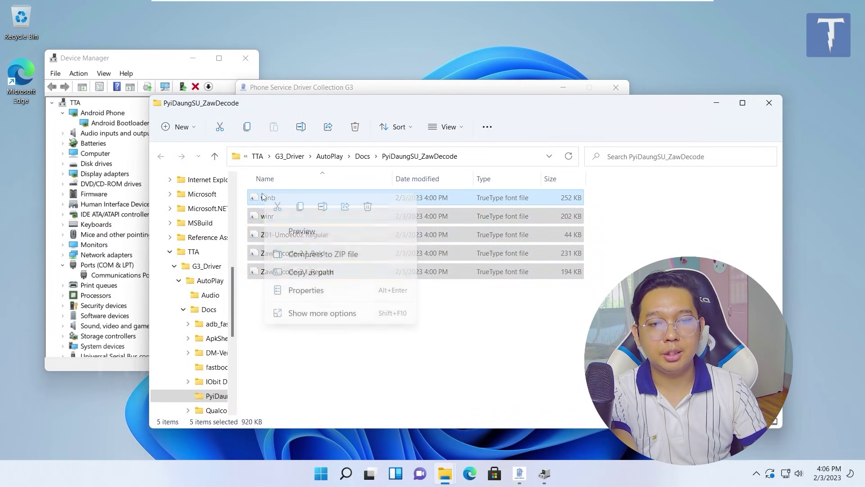
{"action": "left_click", "coordinate": [311, 312]}
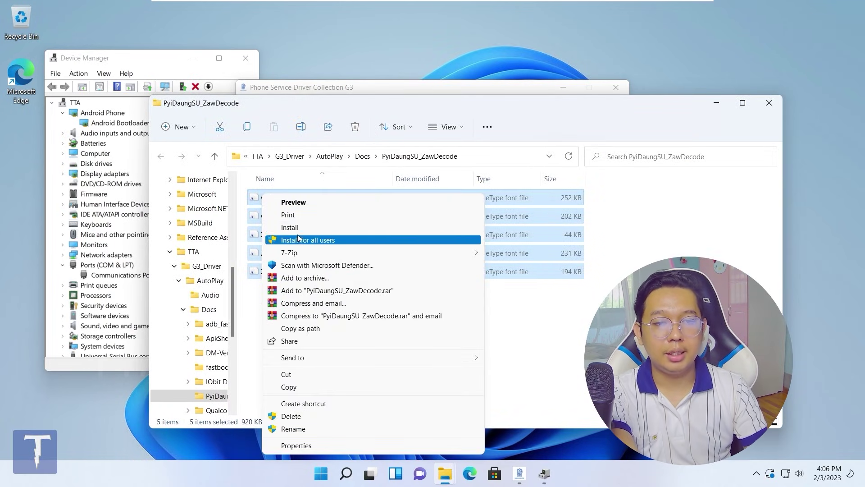
{"action": "left_click", "coordinate": [299, 238]}
{"action": "left_click", "coordinate": [387, 245]}
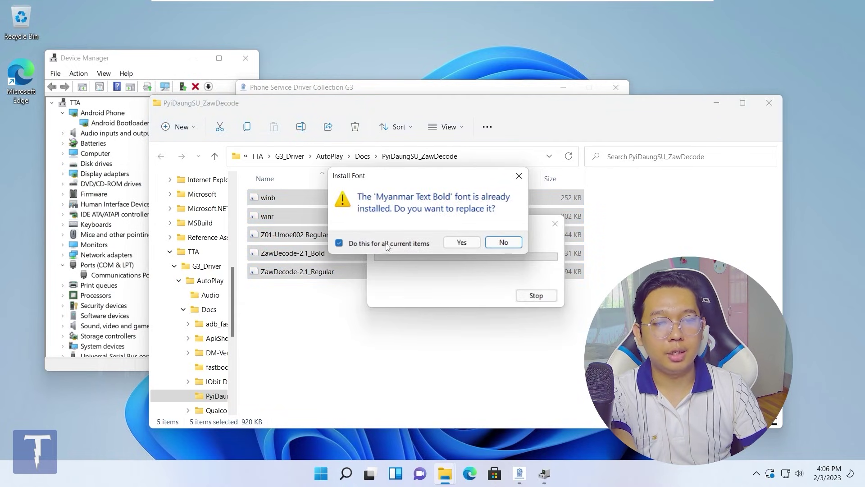
{"action": "left_click", "coordinate": [446, 244]}
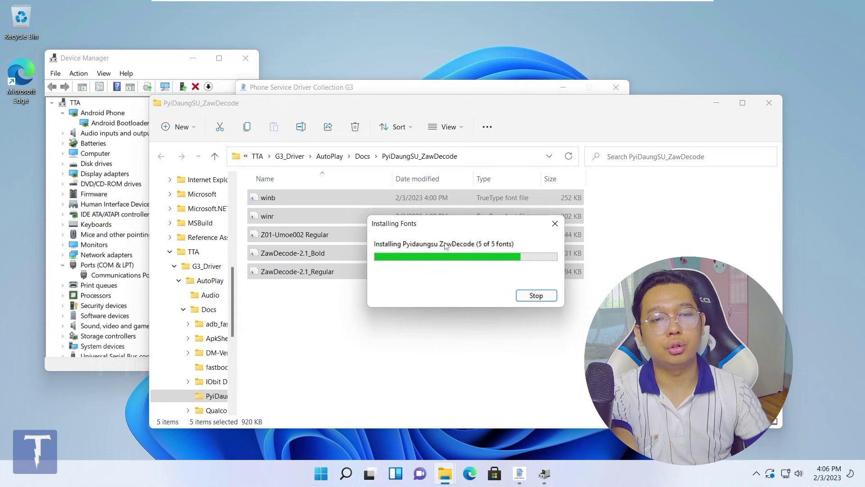
{"action": "left_click", "coordinate": [770, 103]}
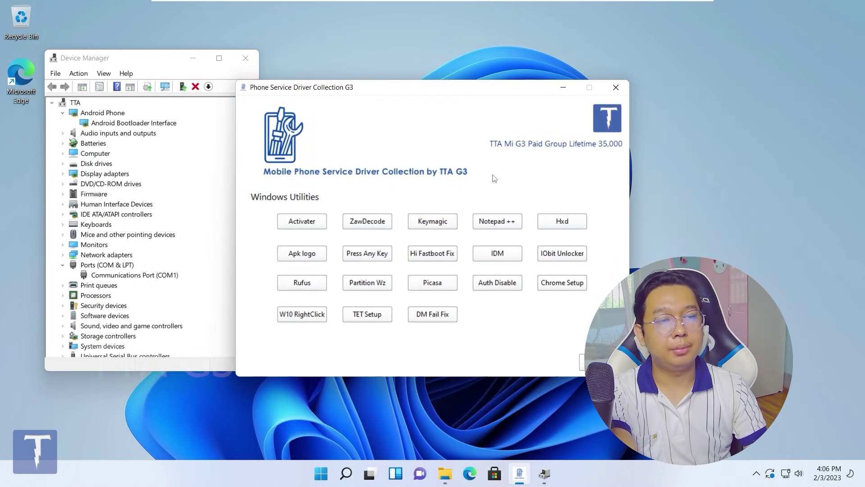
Start the Keymagic installer and cancel out of its setup
{"action": "left_click", "coordinate": [509, 226]}
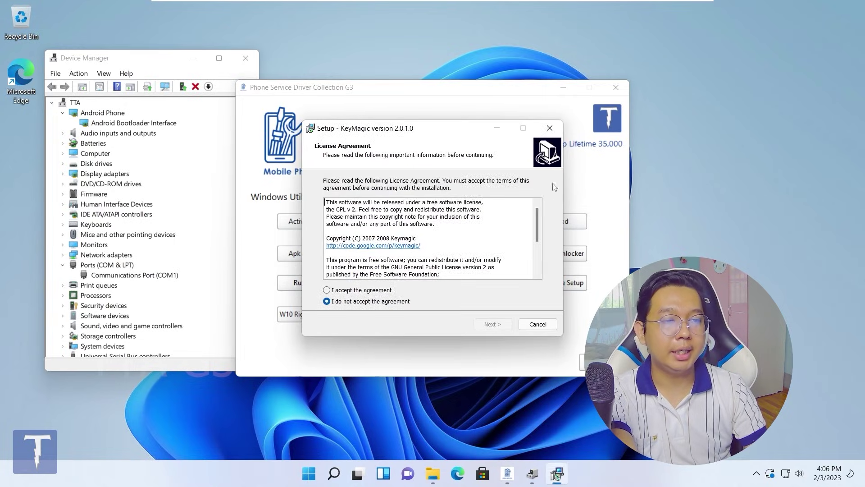
{"action": "left_click", "coordinate": [537, 323]}
{"action": "left_click", "coordinate": [475, 294]}
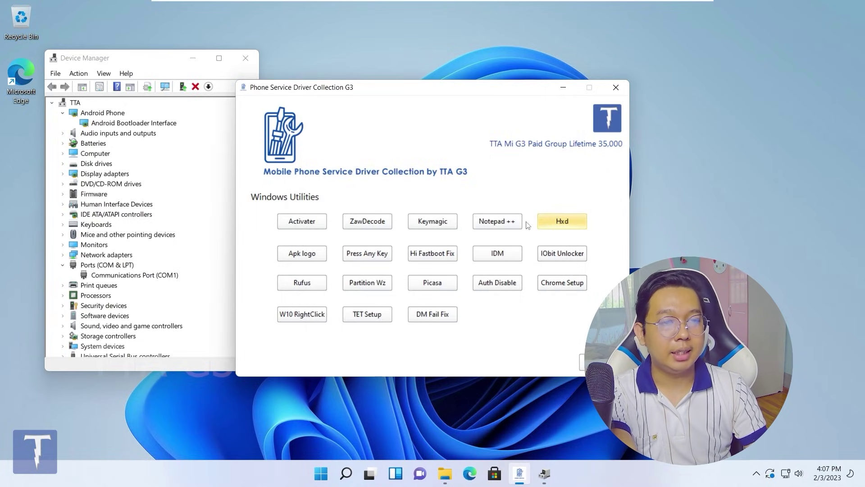
Run ApkShellext2's install.bat as administrator to register the APK Shell Extension
{"action": "left_click", "coordinate": [308, 255]}
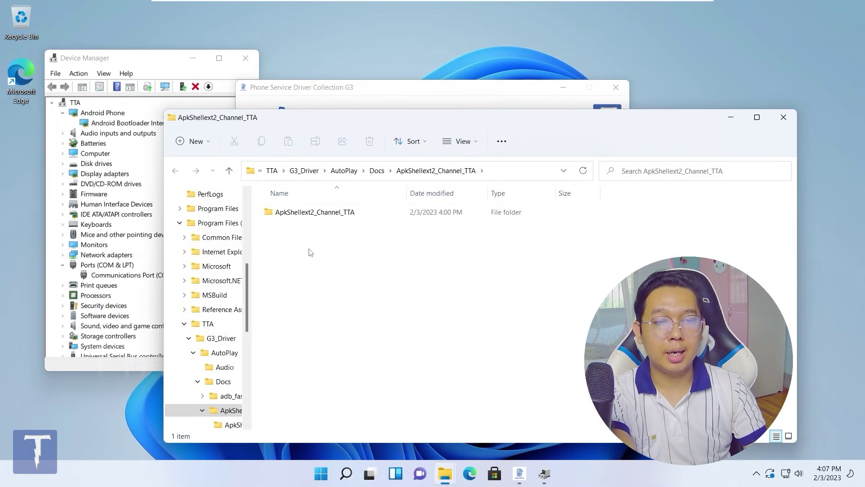
{"action": "double_click", "coordinate": [307, 212]}
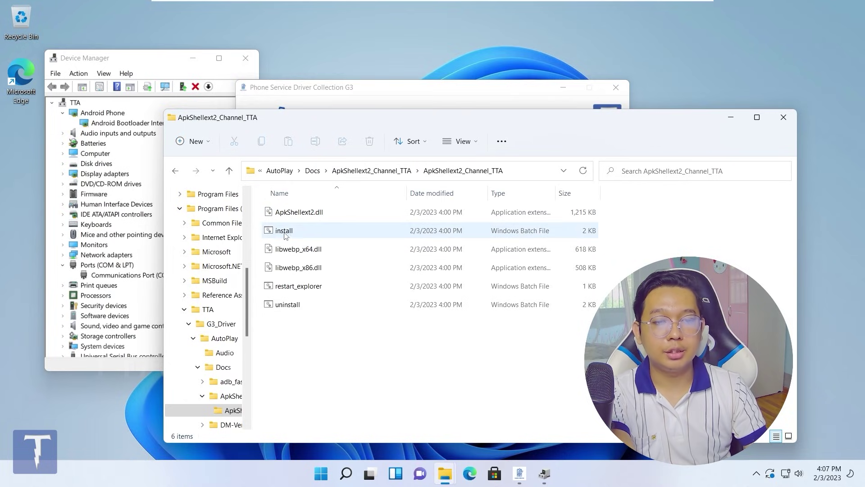
{"action": "double_click", "coordinate": [283, 232]}
{"action": "left_click", "coordinate": [374, 322]}
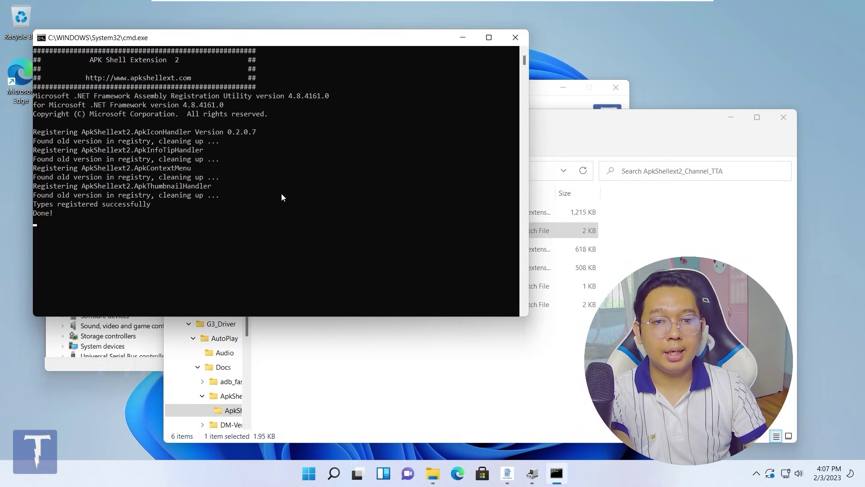
{"action": "key", "text": "Return"}
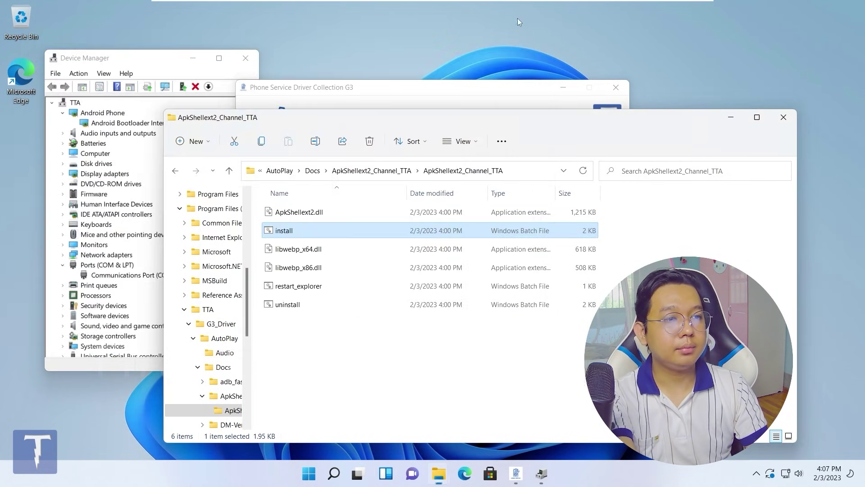
{"action": "left_click", "coordinate": [784, 117]}
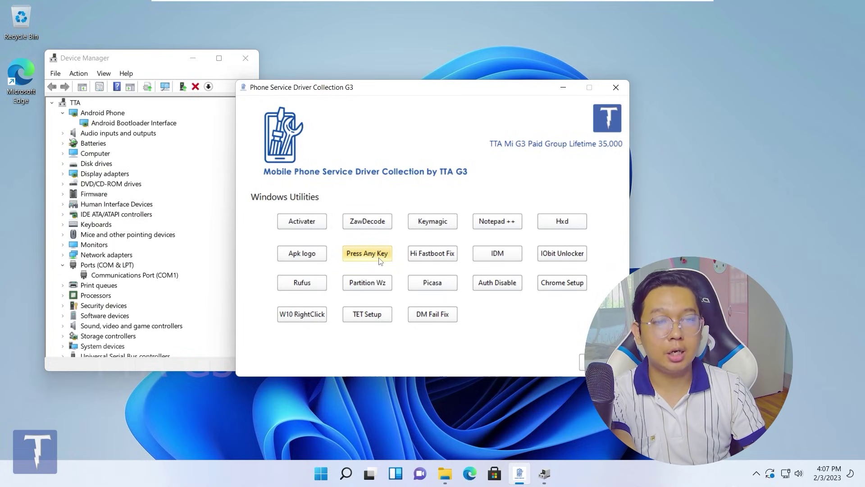
Run the Press Any Key fix and close the command window after it reports success
{"action": "left_click", "coordinate": [378, 253]}
{"action": "left_click_drag", "start_coordinate": [246, 74], "coordinate": [108, 82]}
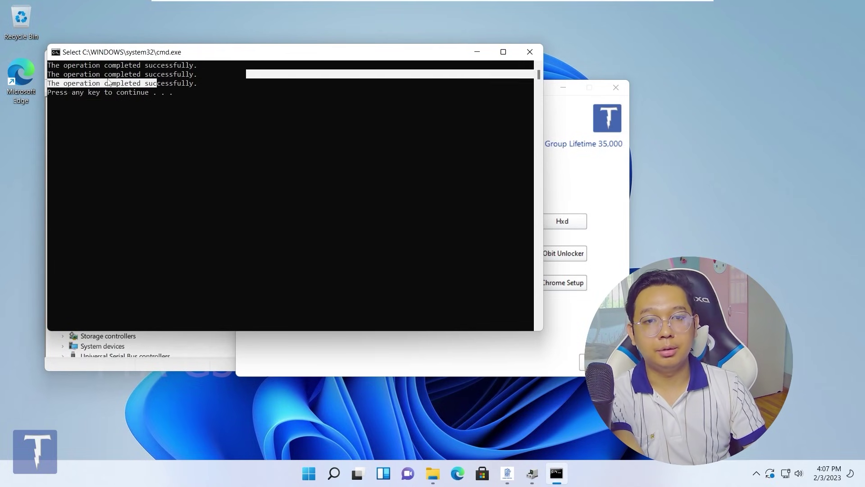
{"action": "left_click", "coordinate": [530, 51]}
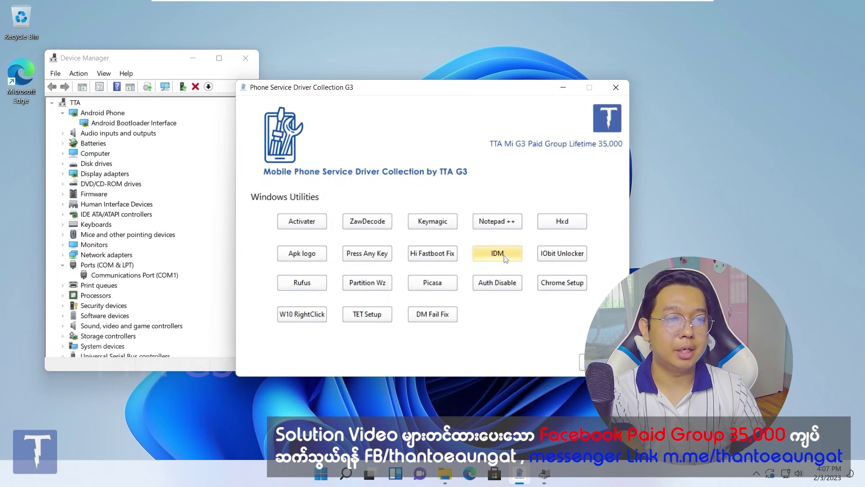
Unlock the IDM 6.39.7 archive with its password, view the installer inside, then close WinRAR
{"action": "left_click", "coordinate": [516, 259]}
{"action": "type", "text": "tta"}
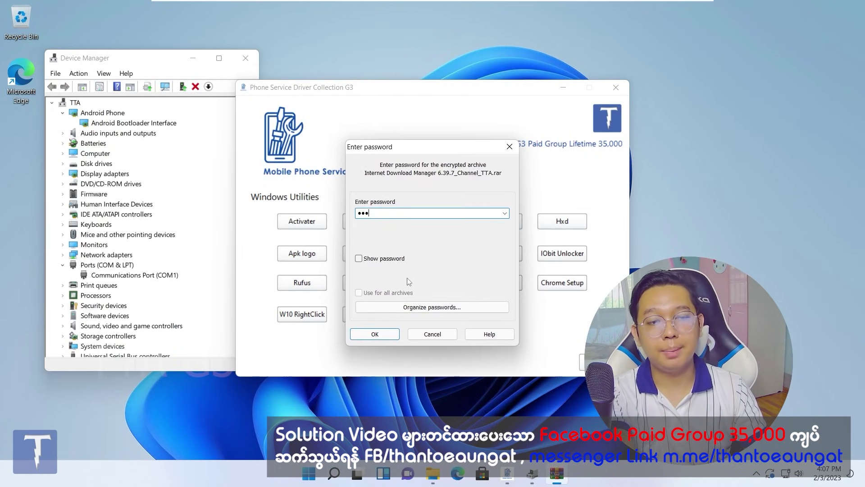
{"action": "left_click", "coordinate": [374, 334]}
{"action": "left_click", "coordinate": [166, 194]}
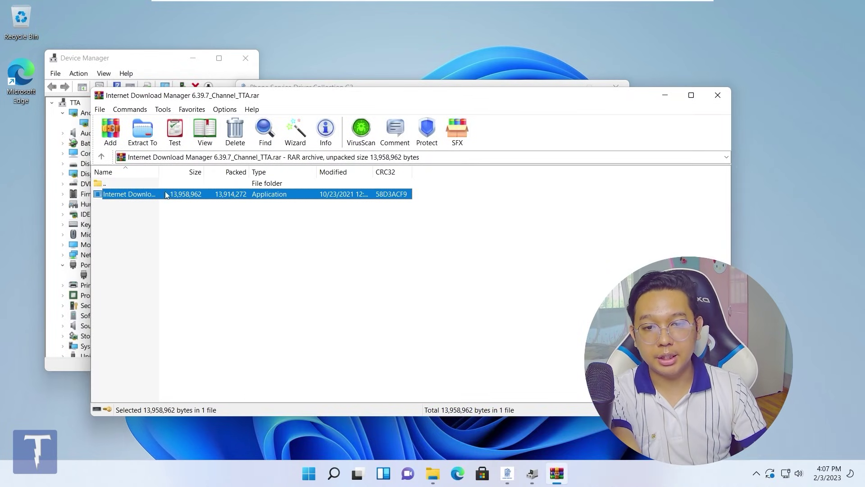
{"action": "left_click", "coordinate": [718, 95]}
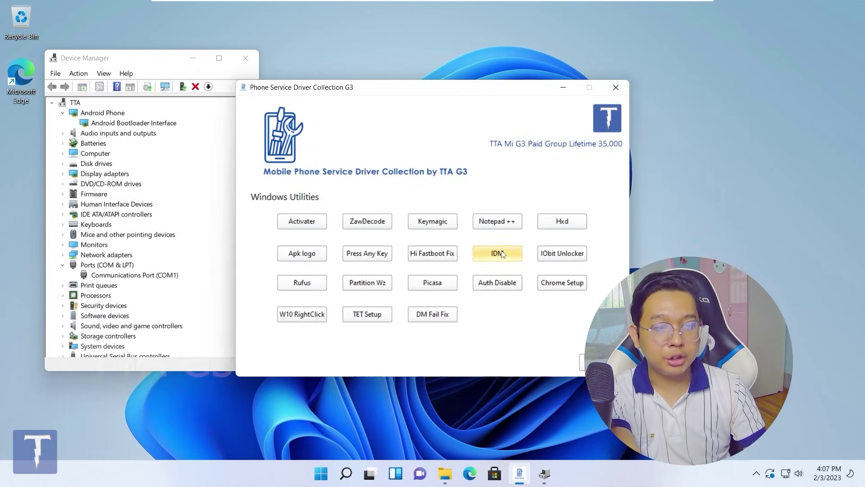
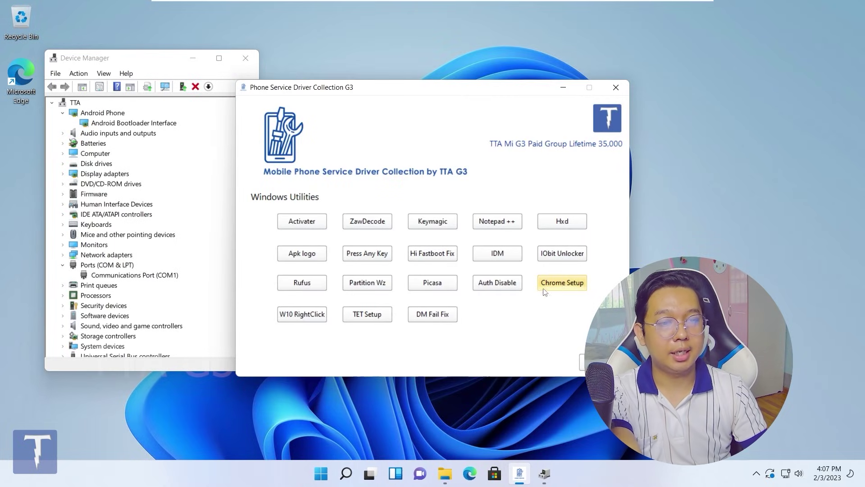
Check the current desktop right-click menu, including the full classic menu, then dismiss it
{"action": "right_click", "coordinate": [10, 195]}
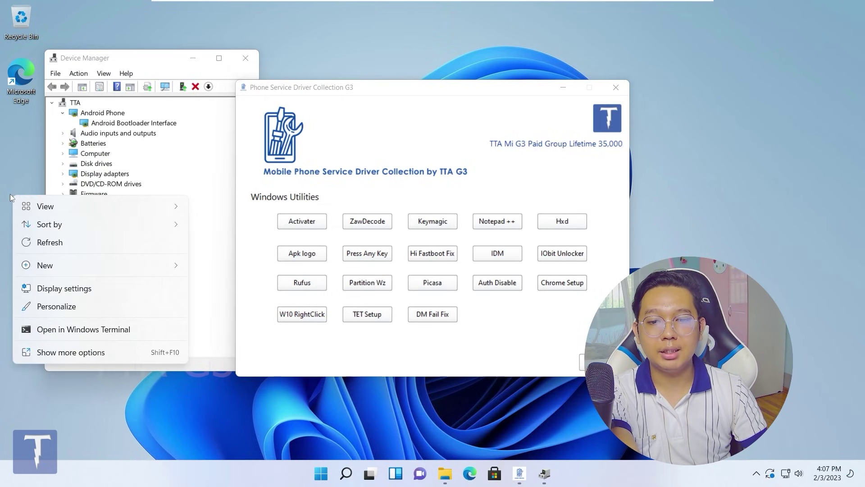
{"action": "left_click", "coordinate": [62, 357]}
{"action": "left_click", "coordinate": [39, 176]}
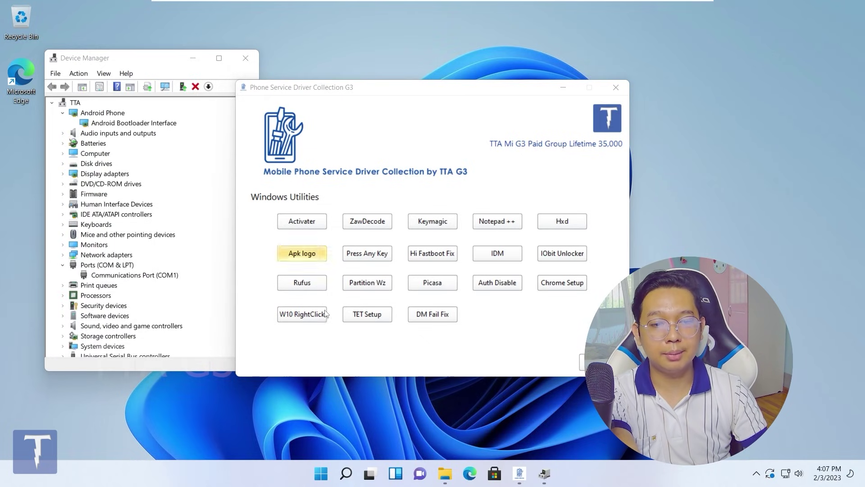
Apply the W10 RightClick registry fix, accepting the warning and the success message
{"action": "left_click", "coordinate": [302, 314]}
{"action": "left_click", "coordinate": [517, 255]}
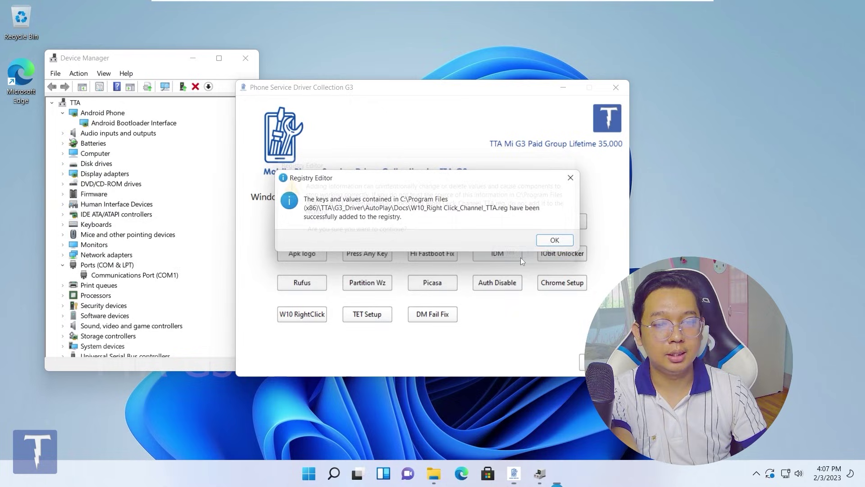
{"action": "left_click", "coordinate": [561, 244]}
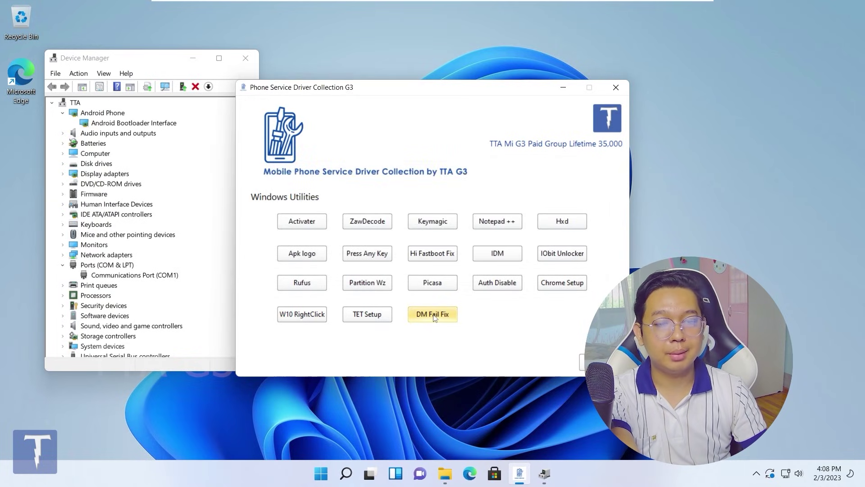
Install TTA EDL TOOL 1.0.3 with the default tasks, with Device Manager minimized
{"action": "left_click", "coordinate": [363, 313]}
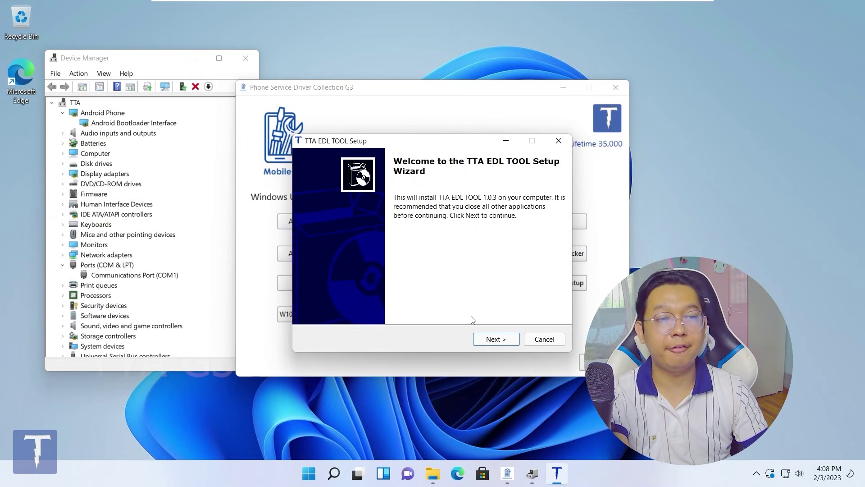
{"action": "left_click", "coordinate": [496, 341]}
{"action": "left_click", "coordinate": [491, 342]}
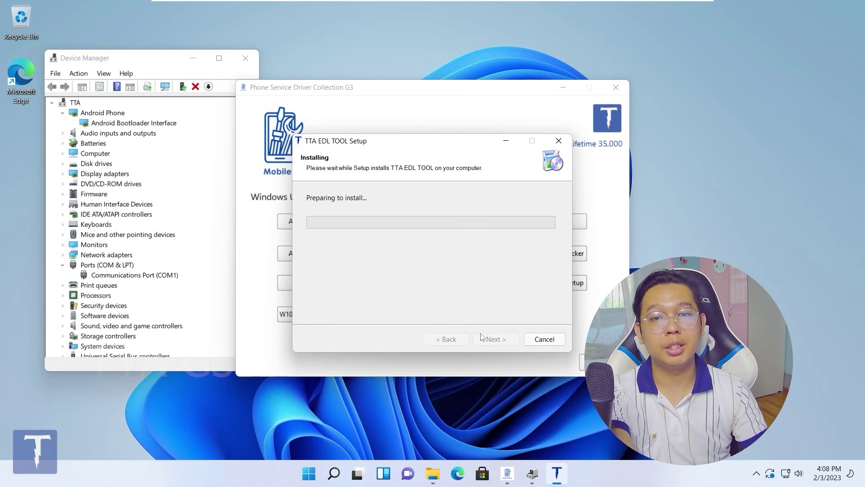
{"action": "left_click", "coordinate": [193, 58]}
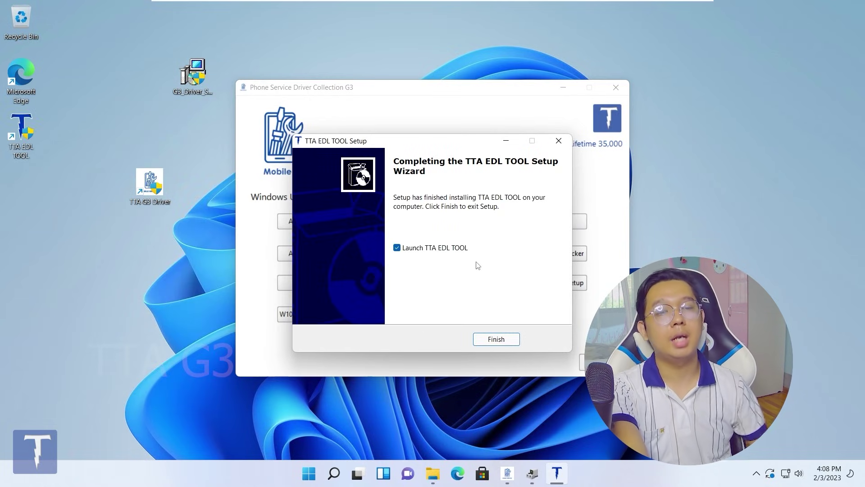
Launch and close TTA EDL TOOL, then show the MediaTek, Qualcomm and Other drivers page
{"action": "left_click", "coordinate": [517, 339]}
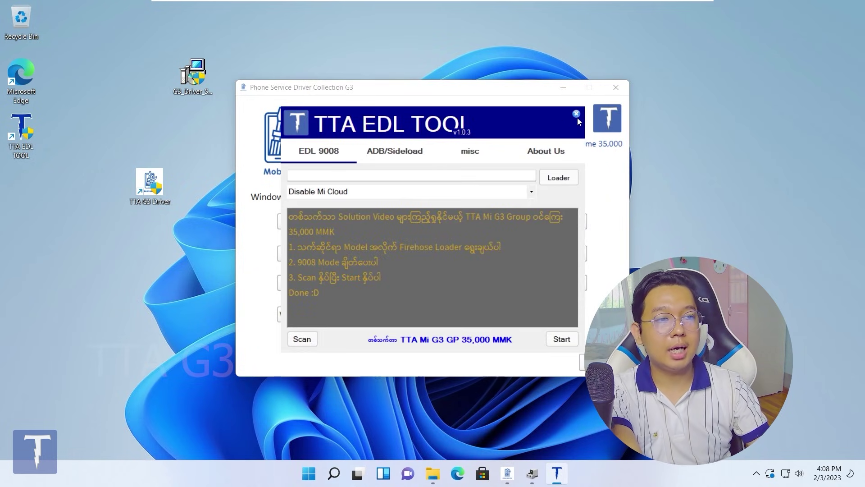
{"action": "left_click", "coordinate": [576, 115]}
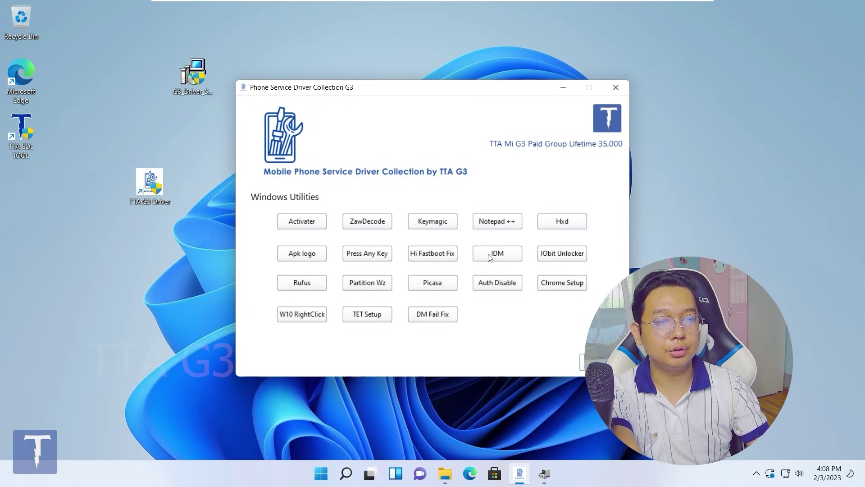
{"action": "left_click", "coordinate": [581, 357]}
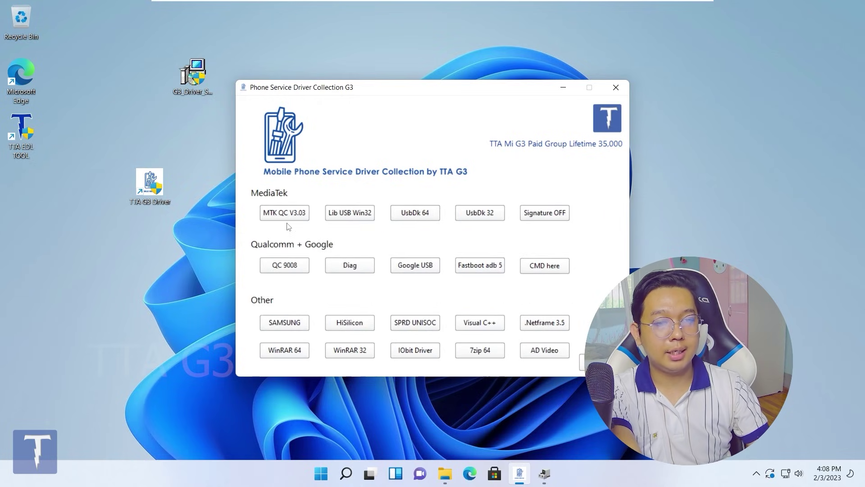